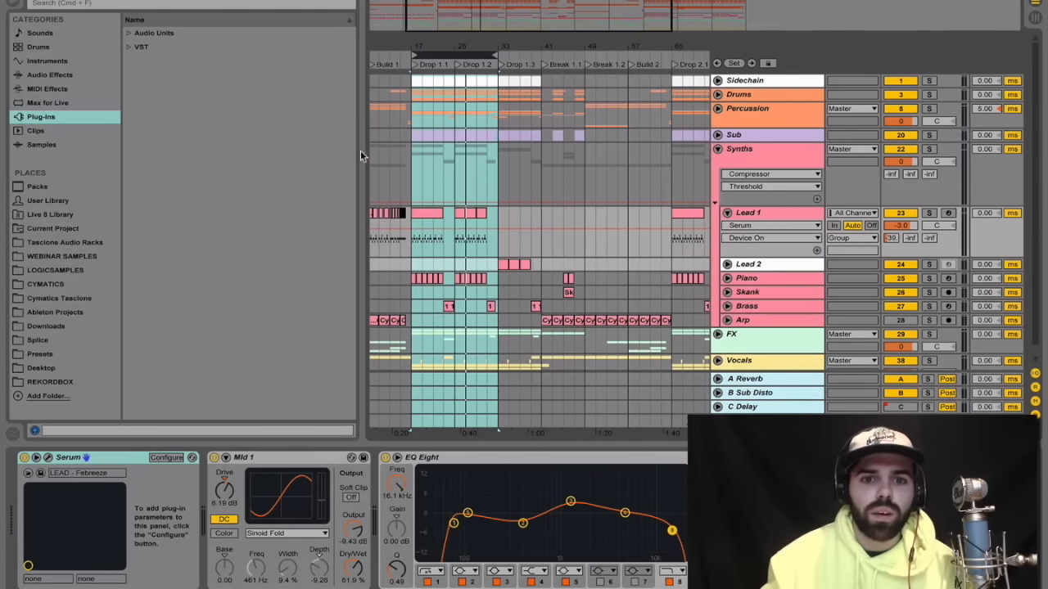
Play the arrangement from the Build 1 section with the Lead 1 track selected.
{"action": "left_click", "coordinate": [387, 175]}
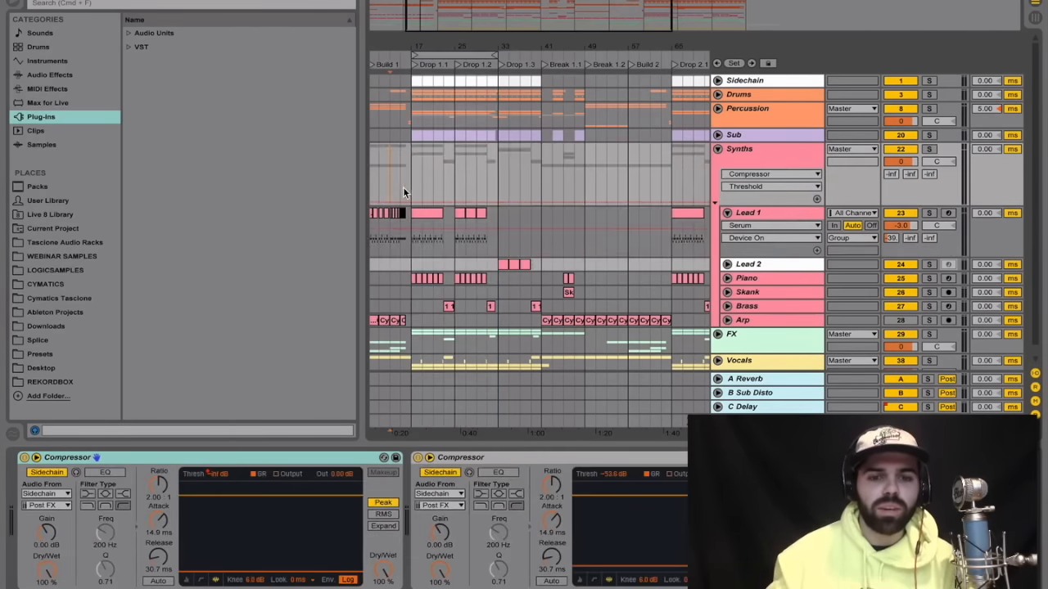
{"action": "scroll", "coordinate": [403, 187], "scroll_direction": "left", "scroll_amount": 2}
{"action": "left_click", "coordinate": [745, 213]}
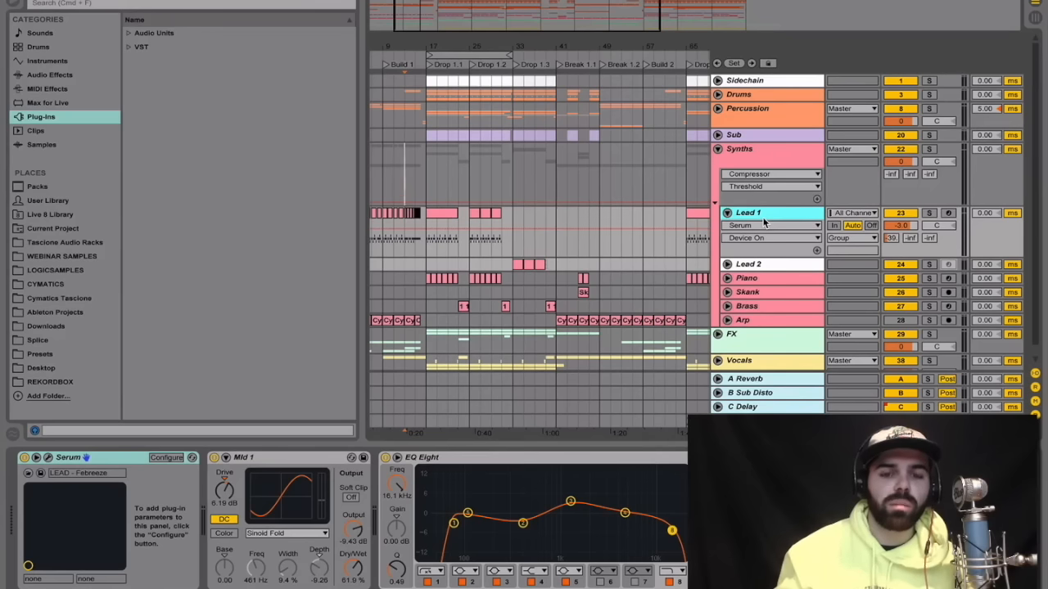
{"action": "key", "text": "space"}
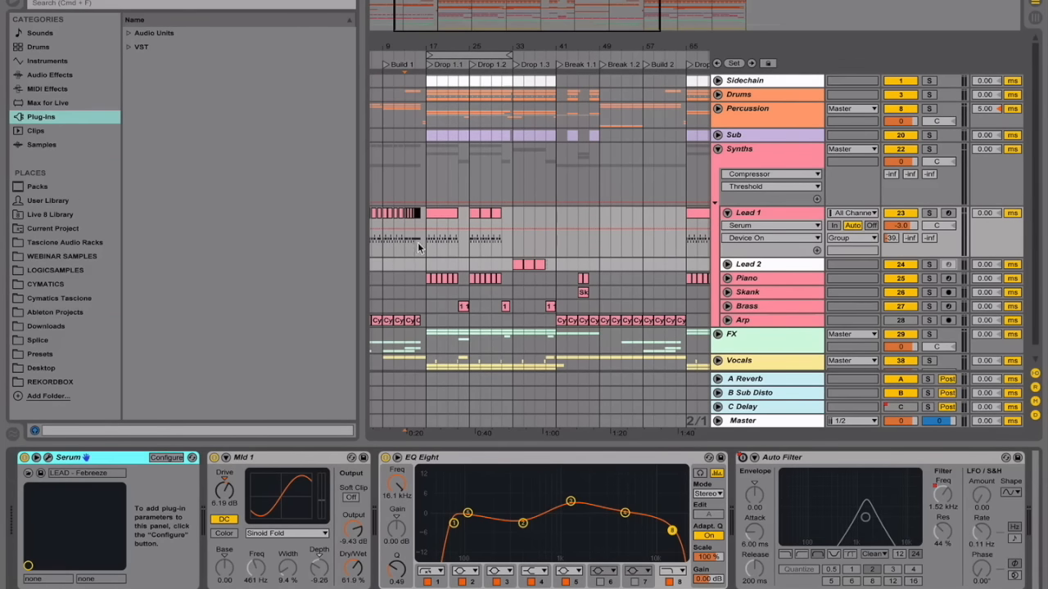
Set the playback start to the beginning of Drop 1.1, solo Lead 1 and open its Serum synth on the oscillator page.
{"action": "left_click", "coordinate": [423, 246]}
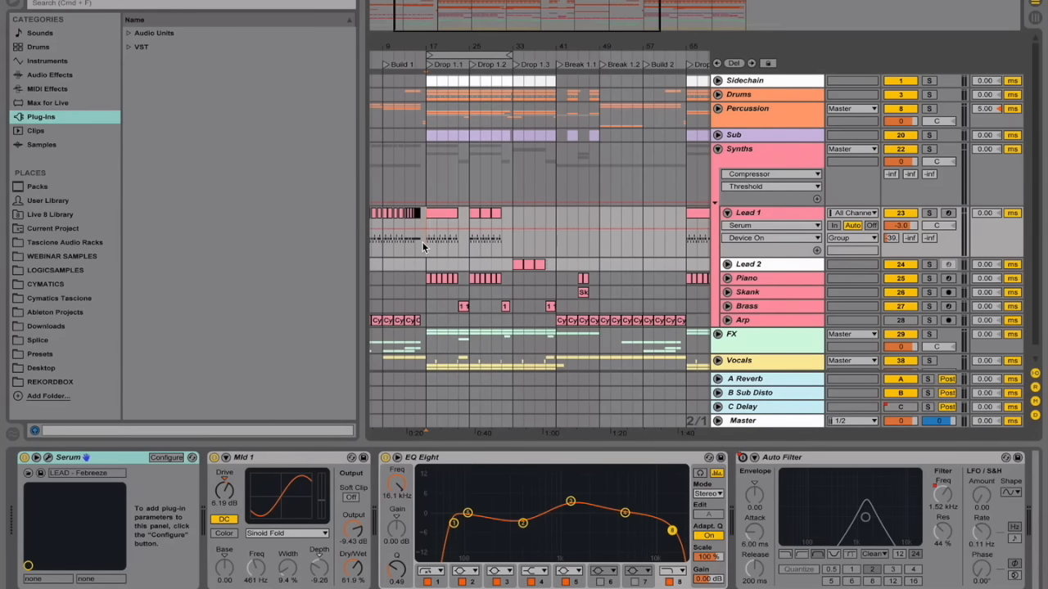
{"action": "left_click", "coordinate": [770, 215]}
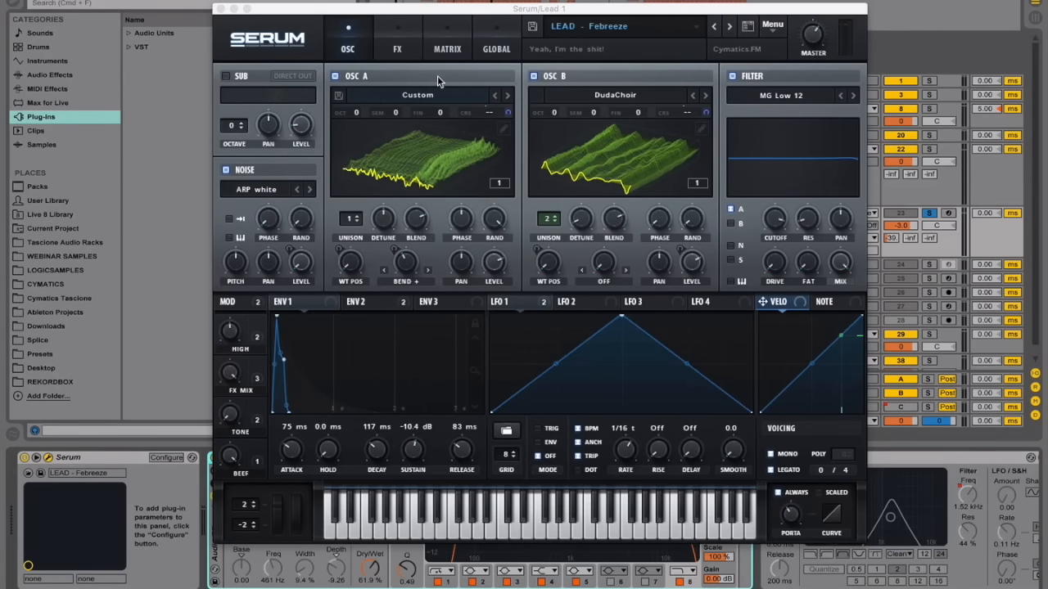
{"action": "left_click", "coordinate": [410, 54]}
{"action": "left_click", "coordinate": [358, 57]}
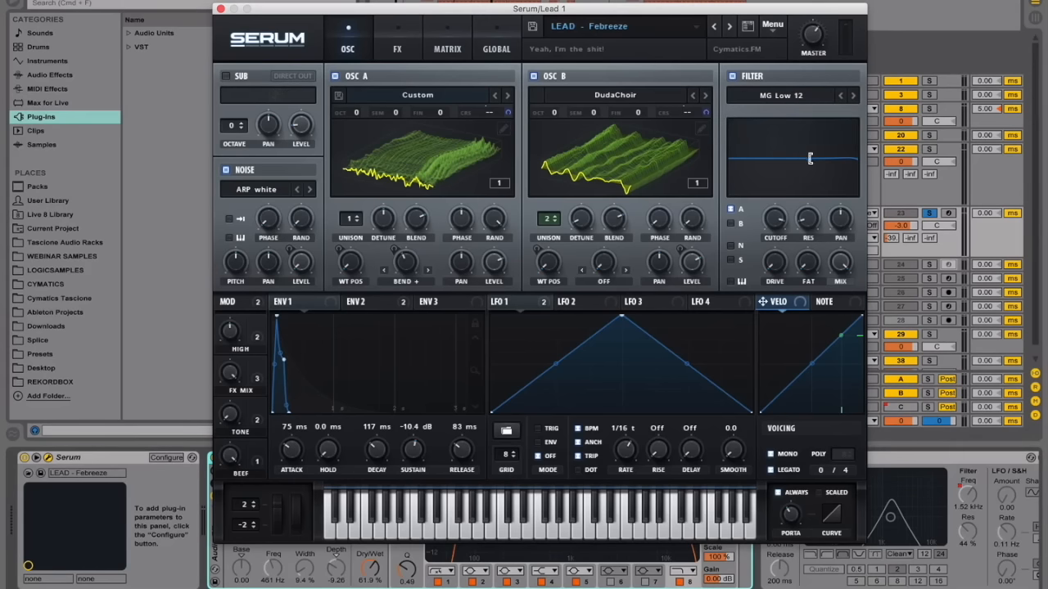
Examine the filter cutoff, the Env 2 and LFO 1 modulation destinations, and the coarse pitch modulation on both oscillators.
{"action": "mouse_move", "coordinate": [774, 215]}
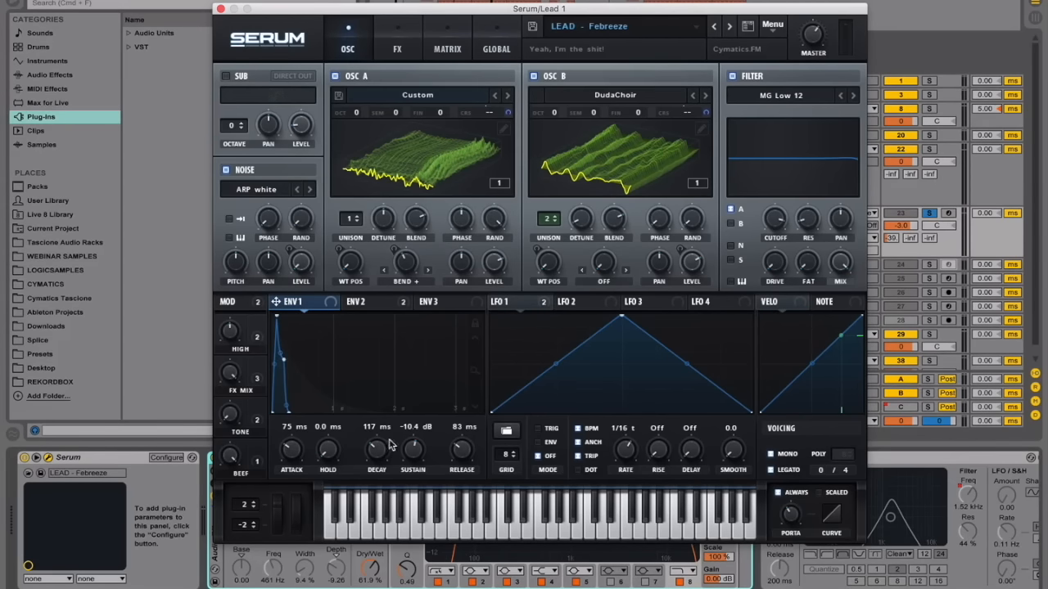
{"action": "mouse_move", "coordinate": [379, 307]}
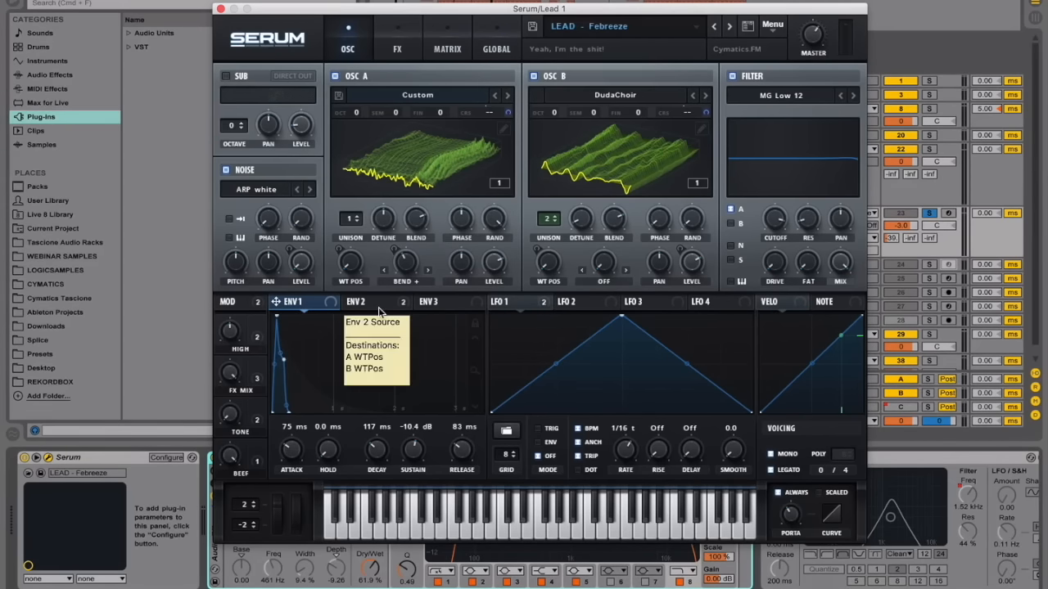
{"action": "left_click", "coordinate": [378, 304]}
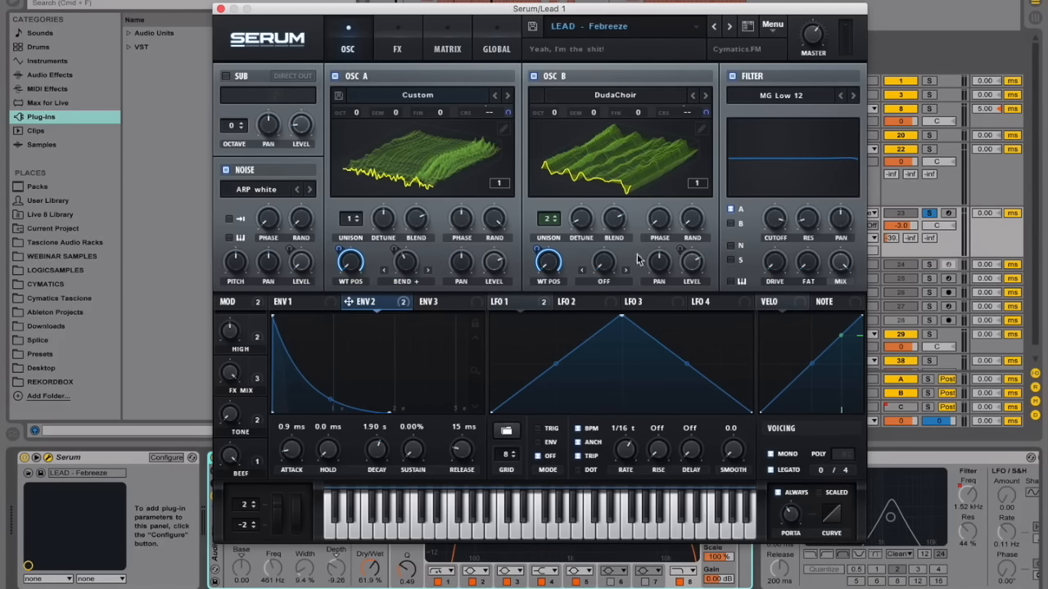
{"action": "left_click", "coordinate": [533, 304]}
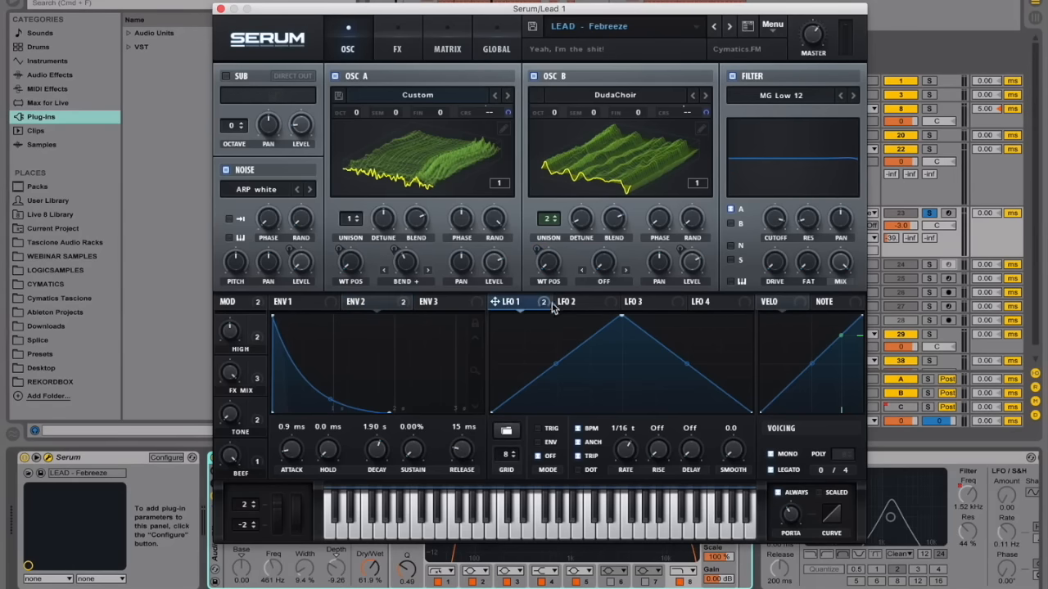
{"action": "mouse_move", "coordinate": [539, 305]}
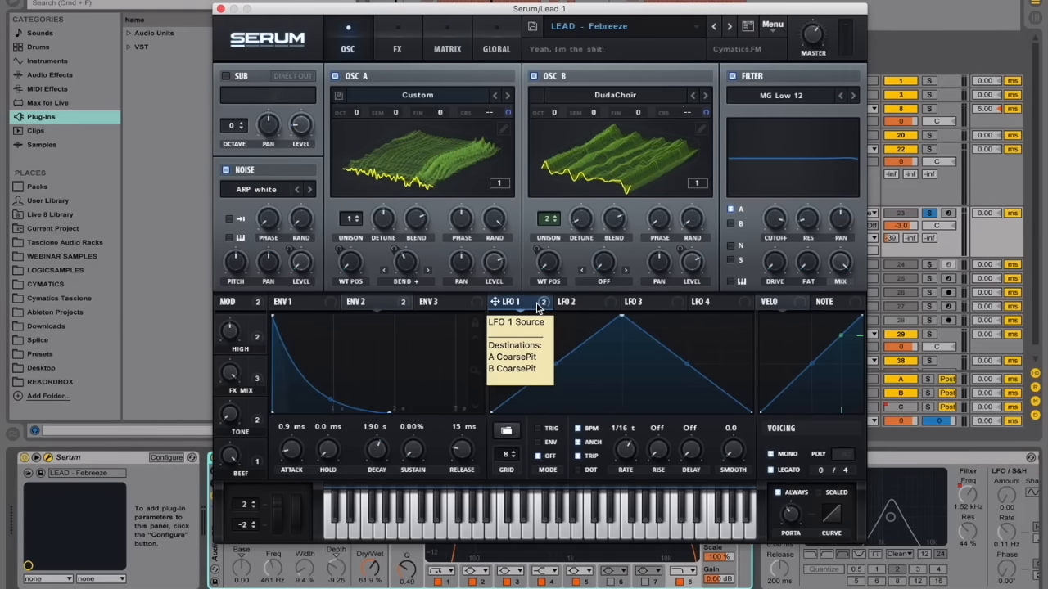
{"action": "mouse_move", "coordinate": [507, 112]}
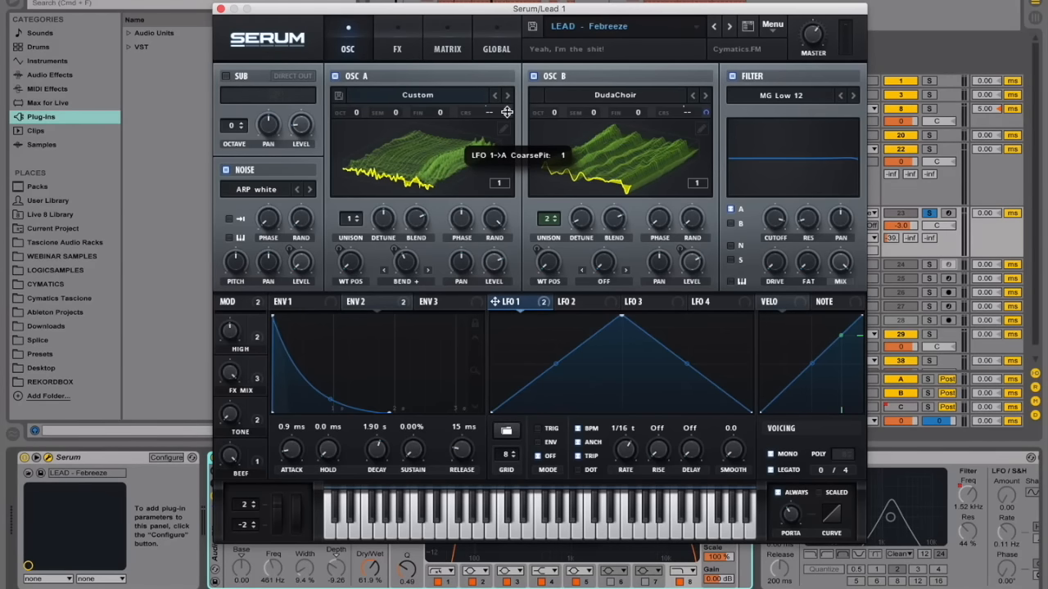
{"action": "mouse_move", "coordinate": [704, 113]}
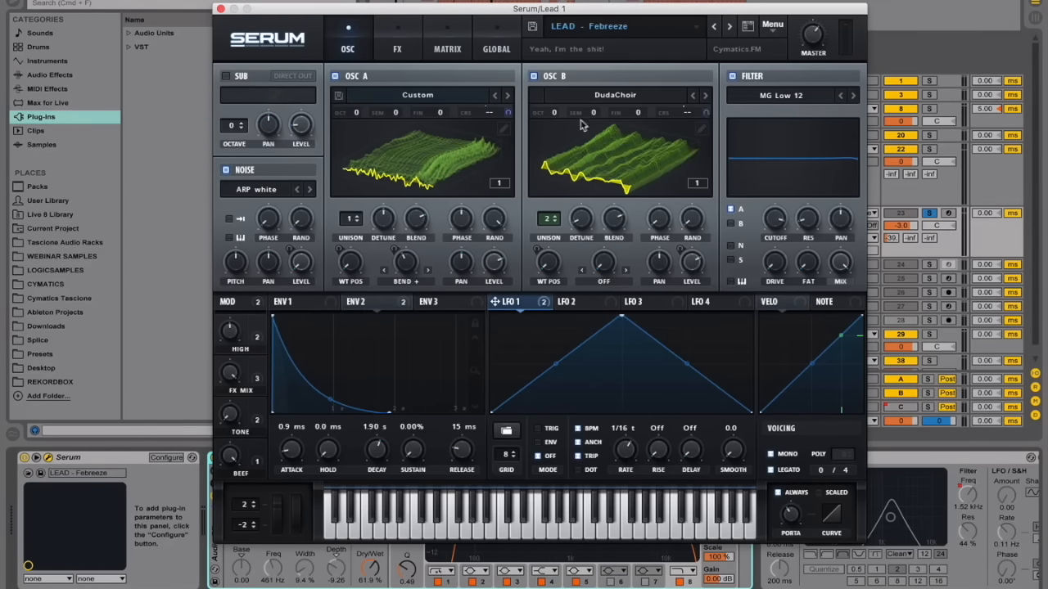
{"action": "left_click_drag", "start_coordinate": [509, 115], "coordinate": [507, 111]}
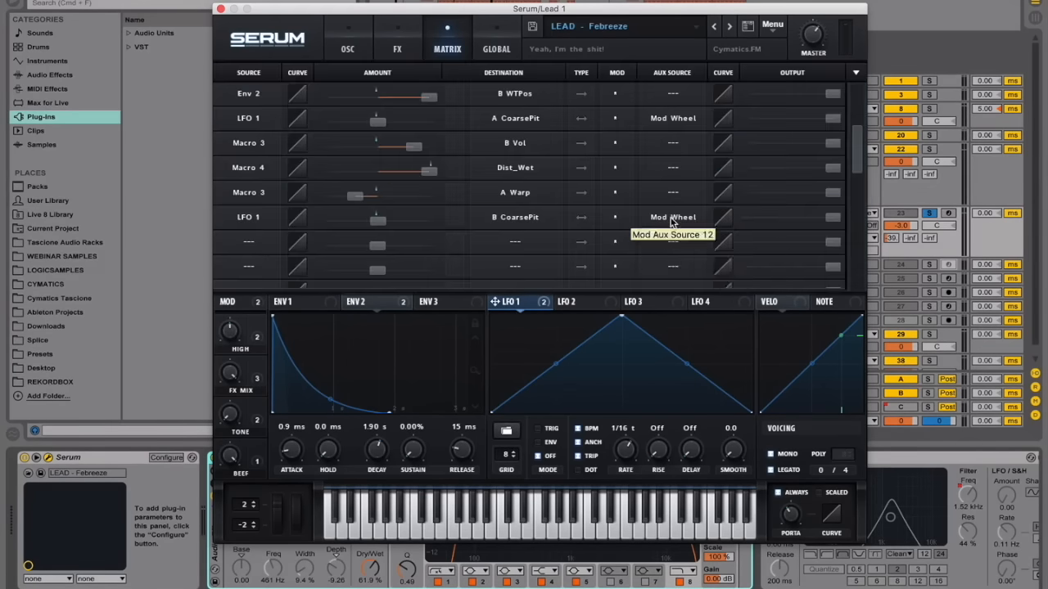
Check the modulation matrix for the aux source of LFO 1 to B CoarsePit, test the mod wheel and return to the oscillators.
{"action": "left_click", "coordinate": [672, 219]}
{"action": "left_click", "coordinate": [672, 219]}
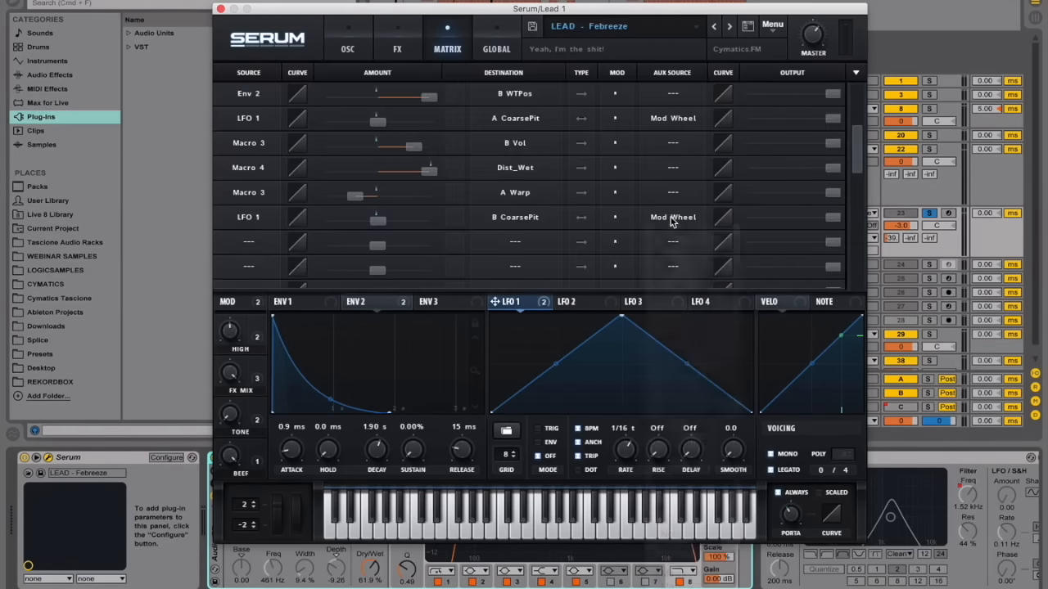
{"action": "left_click_drag", "start_coordinate": [299, 524], "coordinate": [303, 333]}
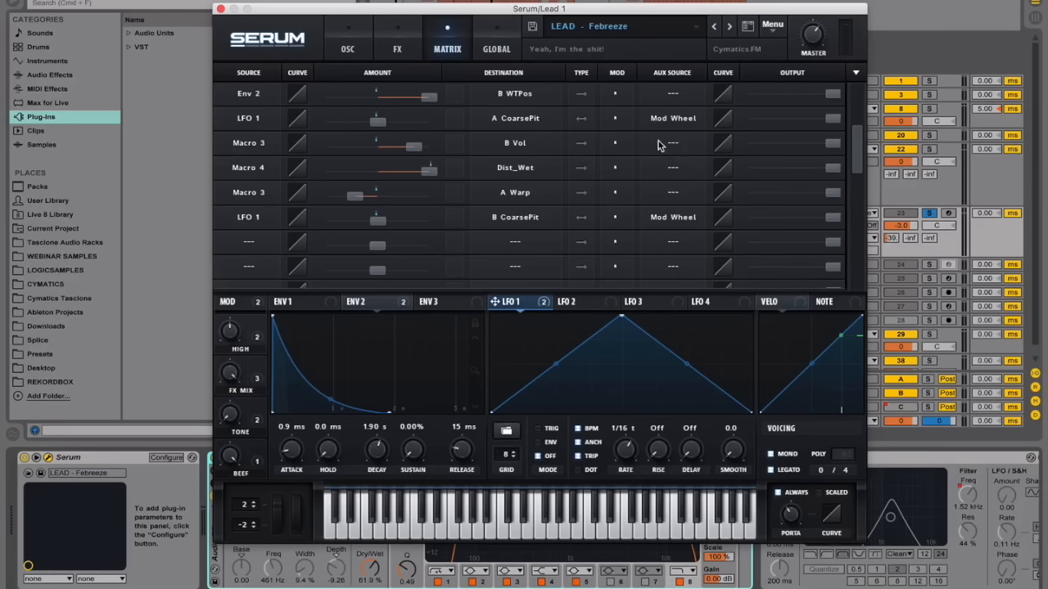
{"action": "left_click", "coordinate": [348, 47]}
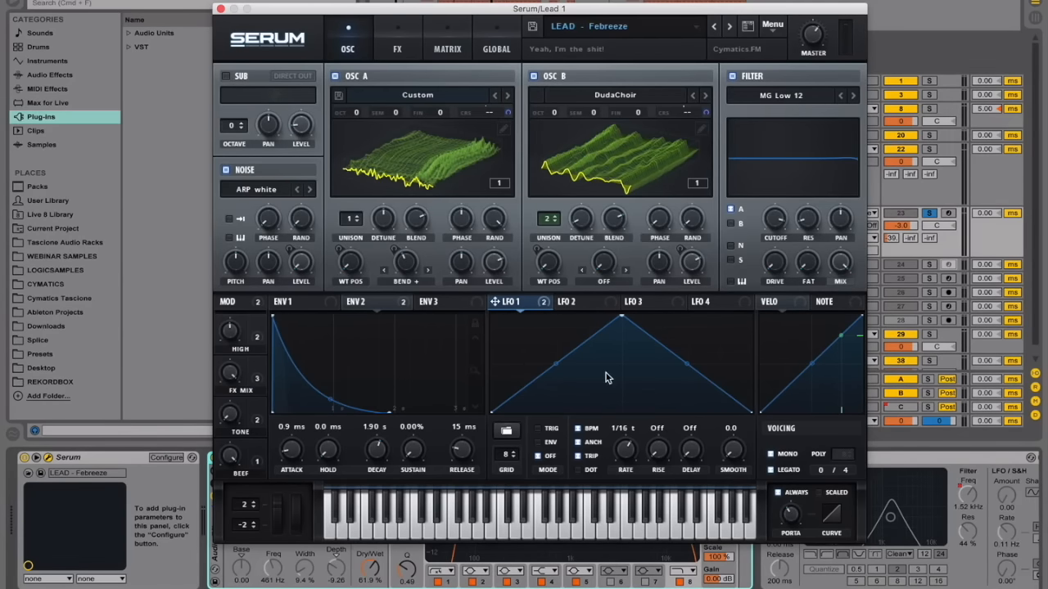
Reorder Serum's effects so Distortion, Compressor, Reverb and EQ come first in the chain, in that order.
{"action": "left_click", "coordinate": [399, 49]}
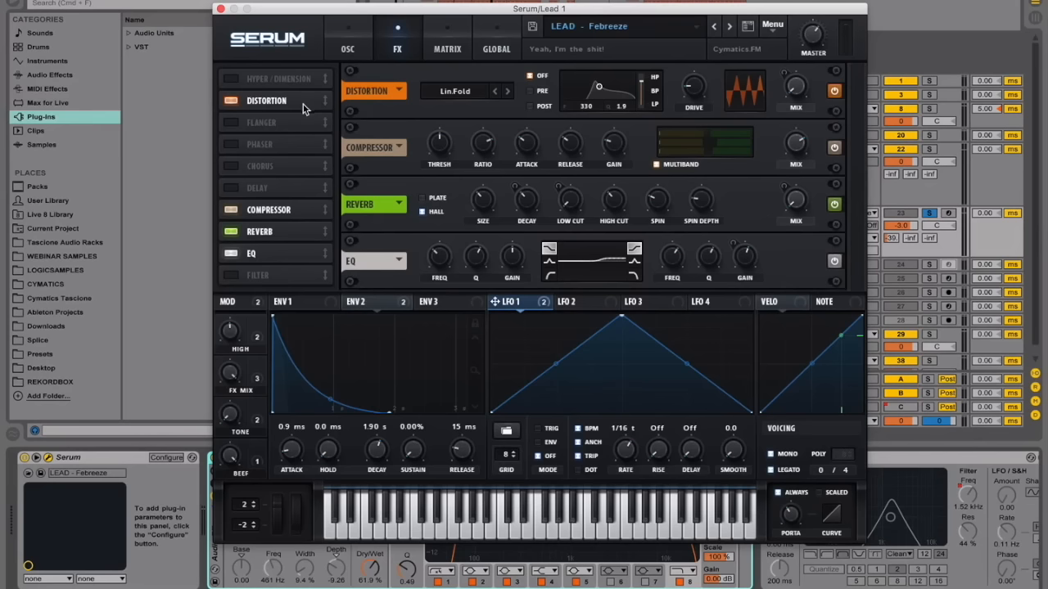
{"action": "left_click_drag", "start_coordinate": [303, 108], "coordinate": [307, 80]}
{"action": "left_click_drag", "start_coordinate": [286, 210], "coordinate": [293, 99]}
{"action": "left_click_drag", "start_coordinate": [295, 233], "coordinate": [296, 123]}
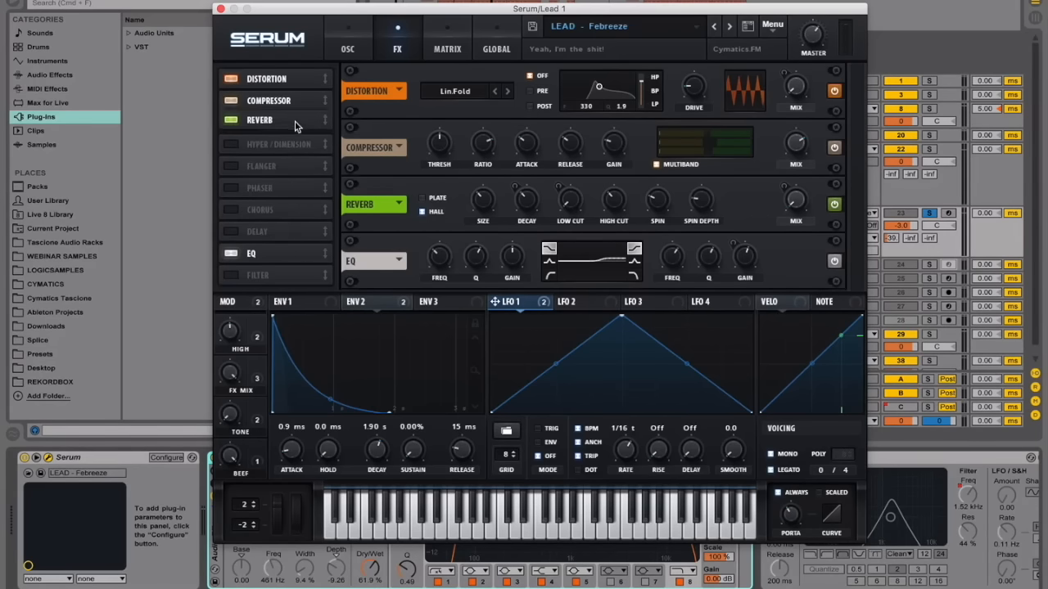
{"action": "left_click_drag", "start_coordinate": [267, 253], "coordinate": [286, 139]}
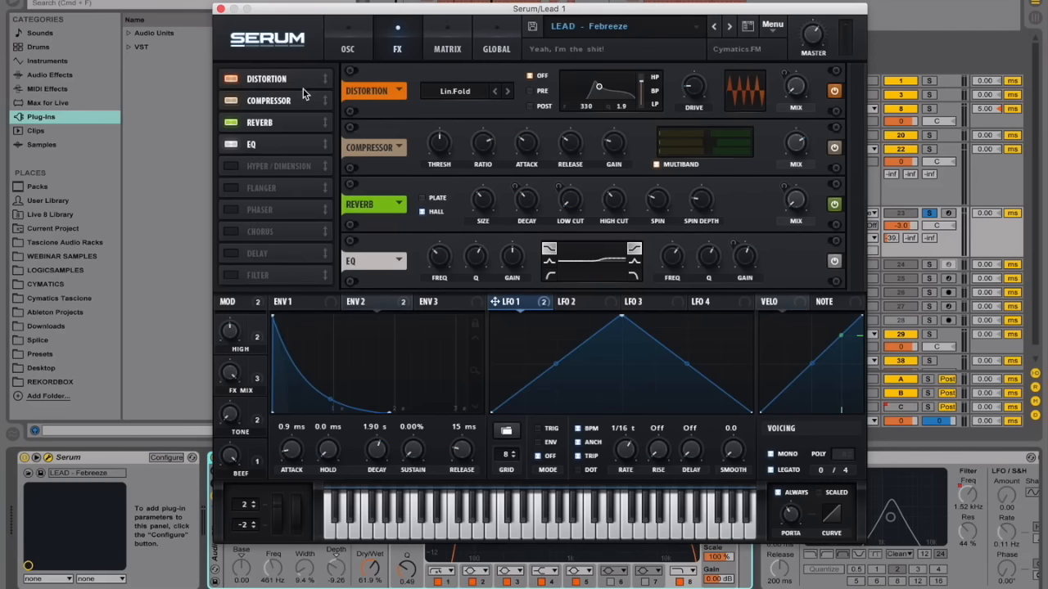
Compare the lead's sound with Serum's EQ effect switched off and on.
{"action": "left_click", "coordinate": [232, 145]}
{"action": "left_click", "coordinate": [233, 145]}
{"action": "left_click", "coordinate": [232, 145]}
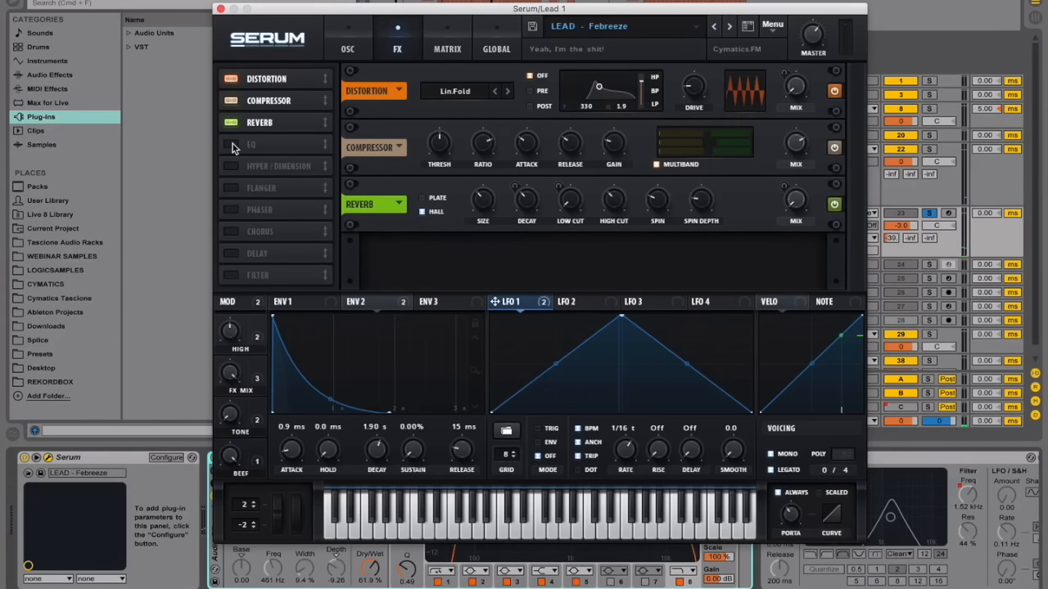
{"action": "left_click", "coordinate": [232, 145]}
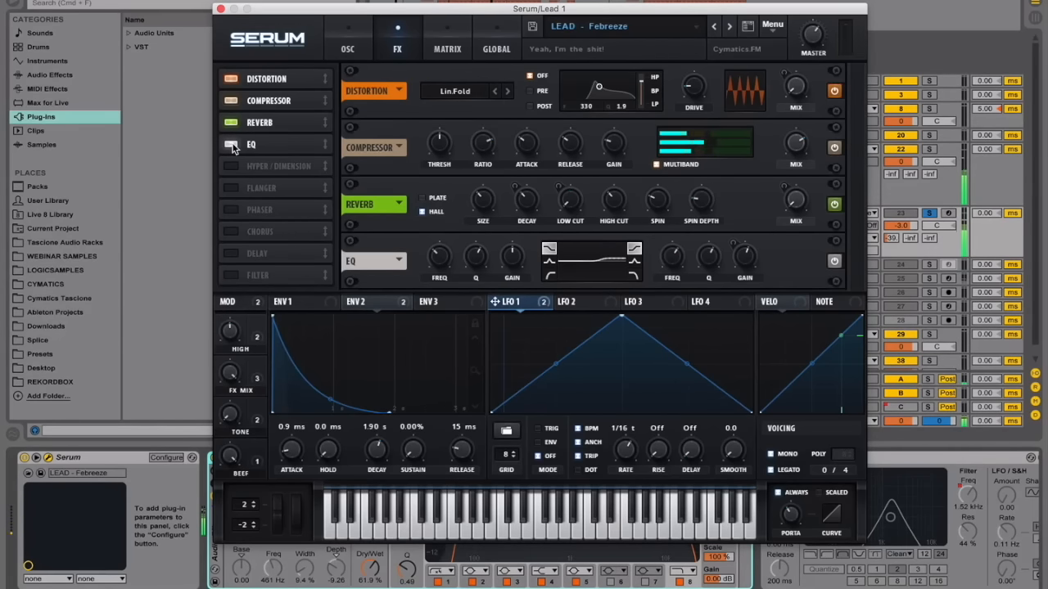
{"action": "left_click", "coordinate": [231, 145]}
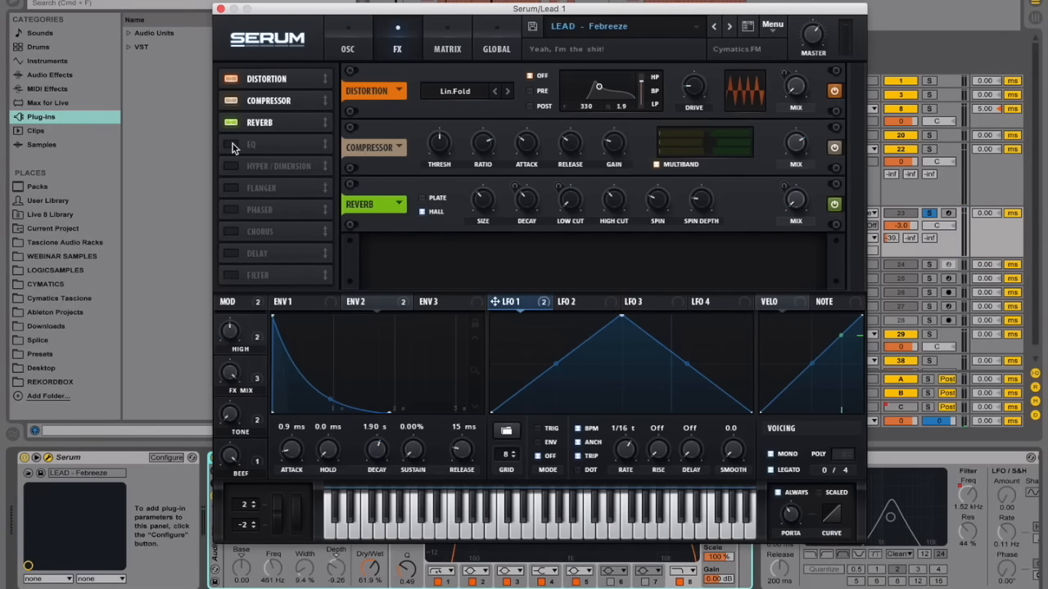
{"action": "left_click", "coordinate": [232, 146]}
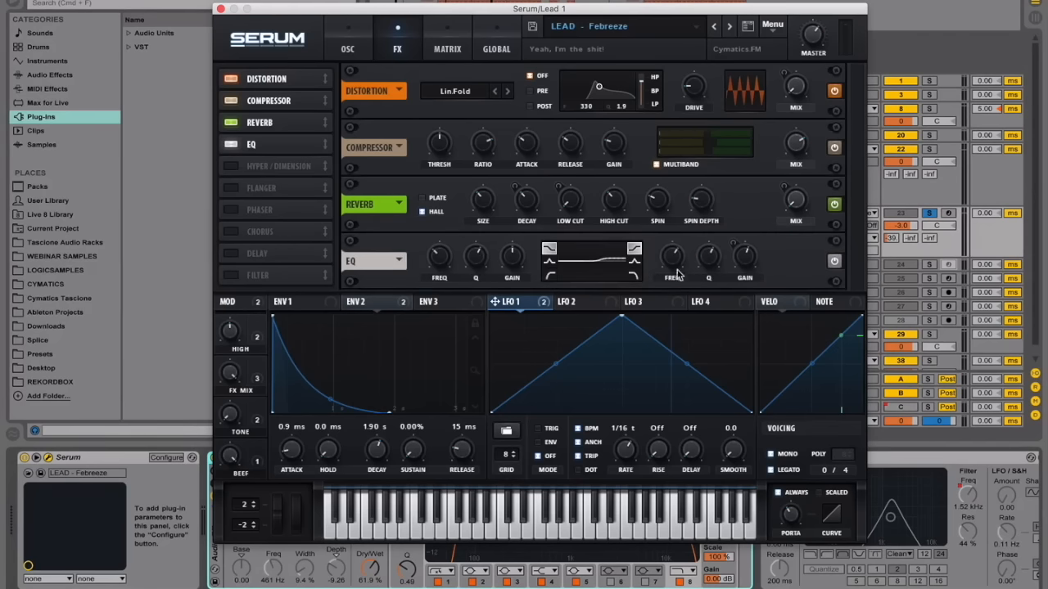
Switch off the EQ and Reverb effects in Serum's effects chain.
{"action": "left_click", "coordinate": [231, 145]}
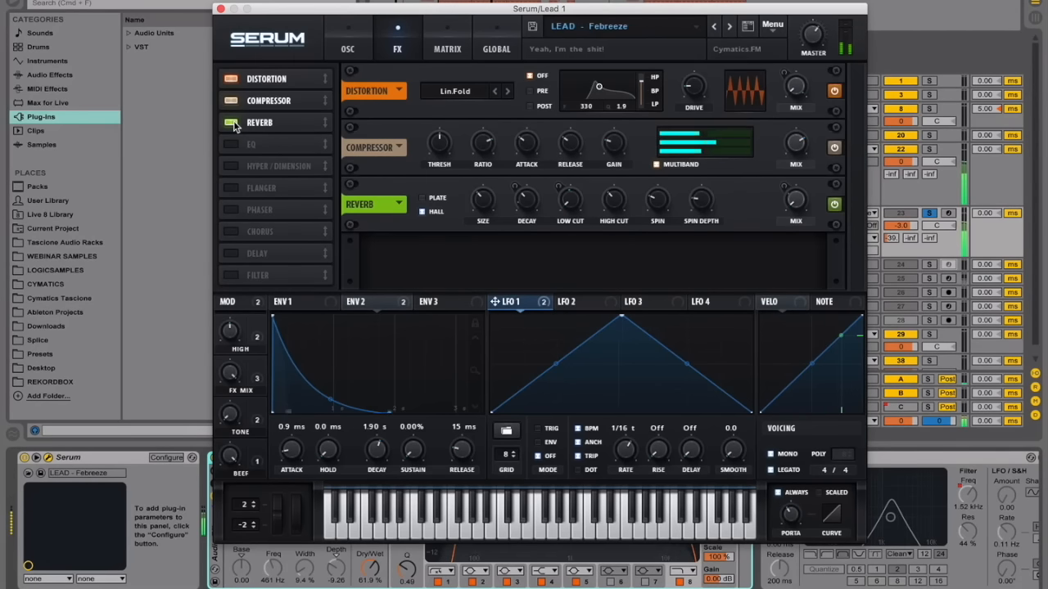
{"action": "left_click", "coordinate": [232, 124]}
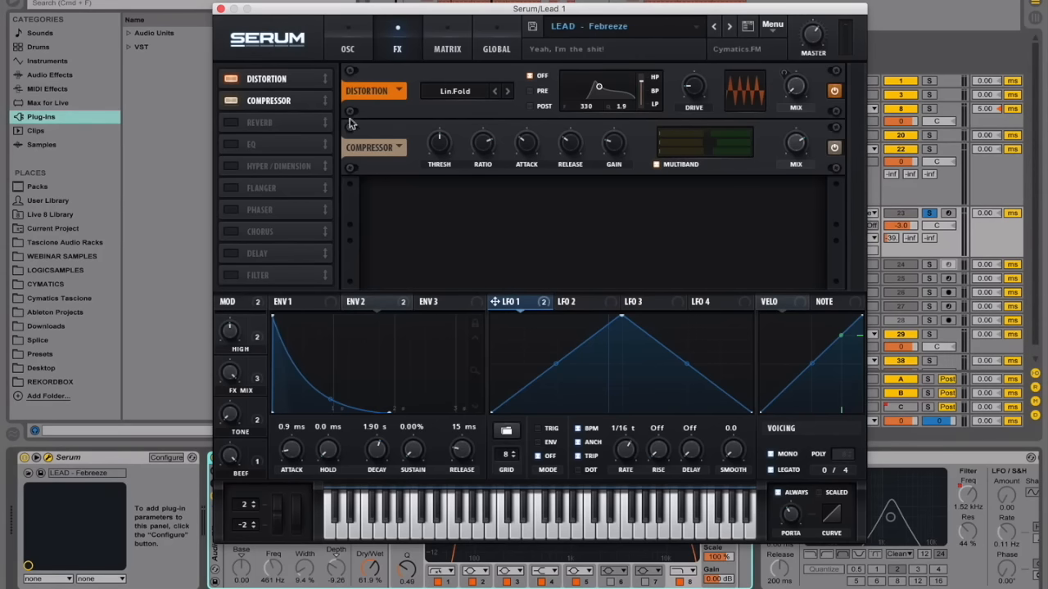
Compare the Compressor with Multiband off and on, leave Multiband on and bypass the Compressor.
{"action": "left_click", "coordinate": [657, 165]}
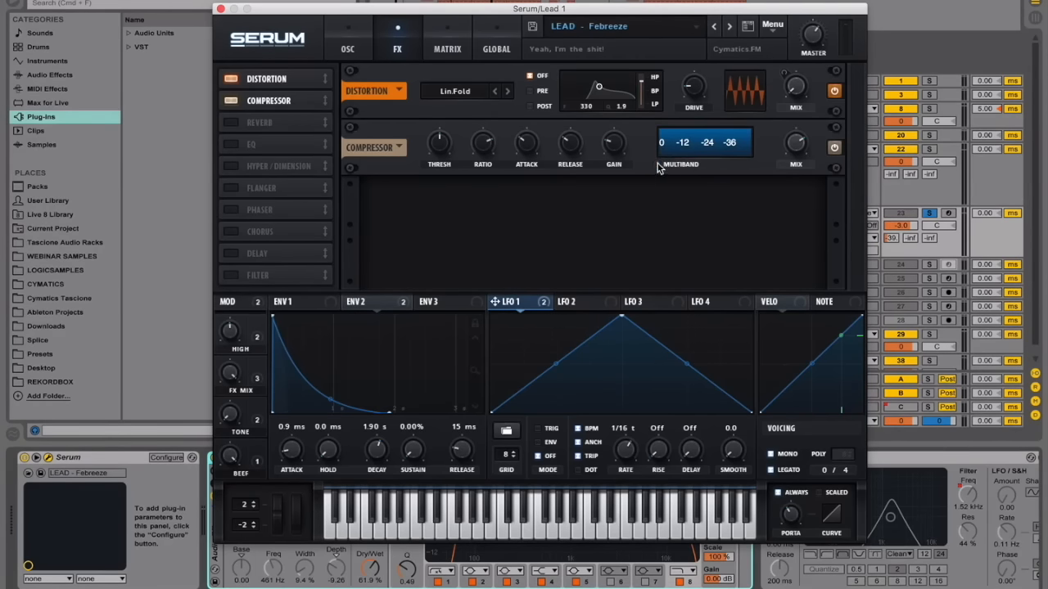
{"action": "left_click", "coordinate": [655, 165]}
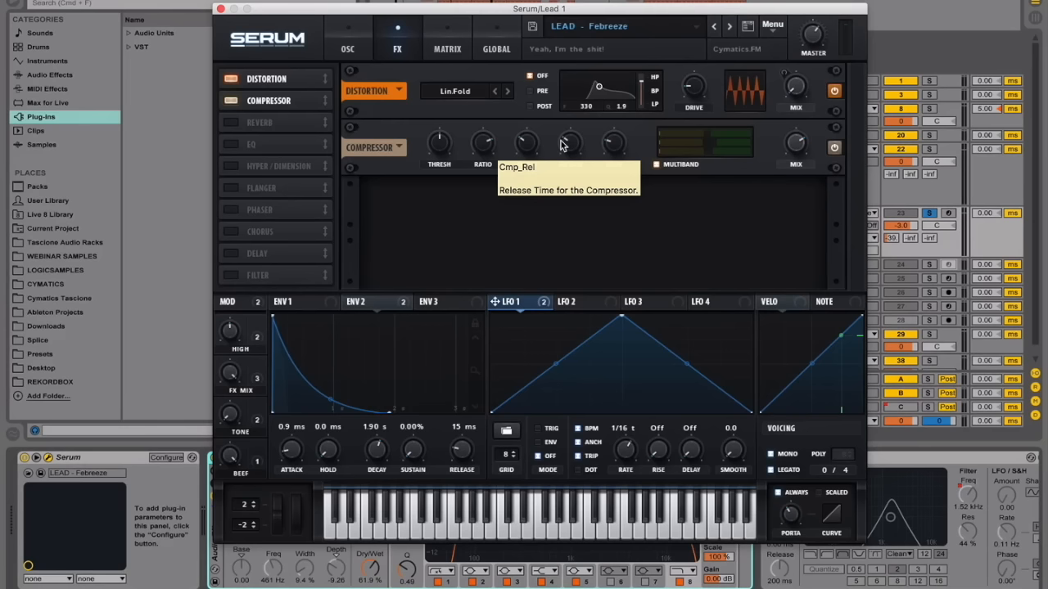
{"action": "left_click", "coordinate": [658, 165]}
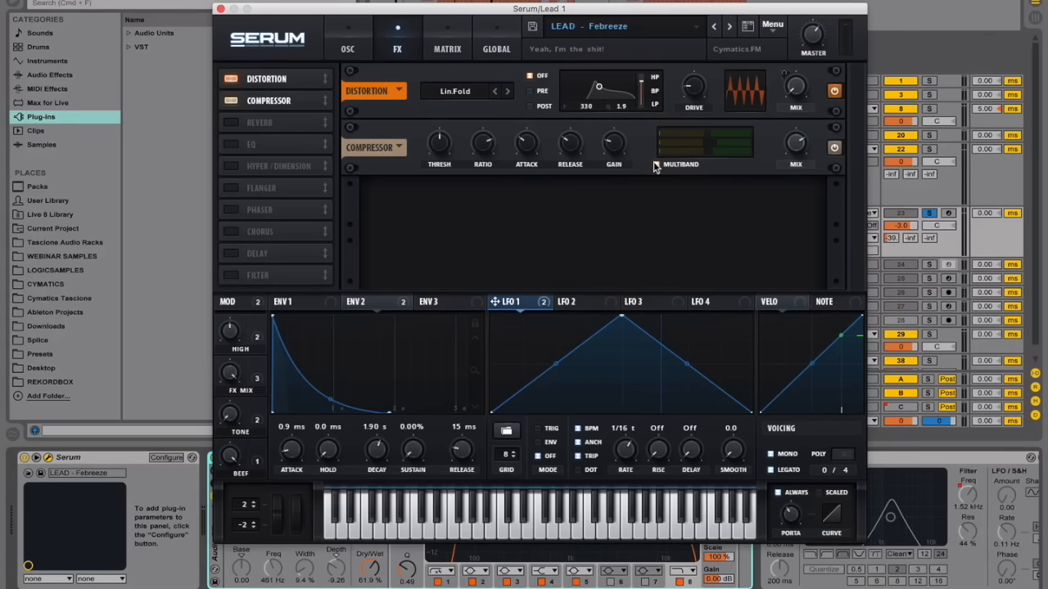
{"action": "left_click", "coordinate": [656, 164]}
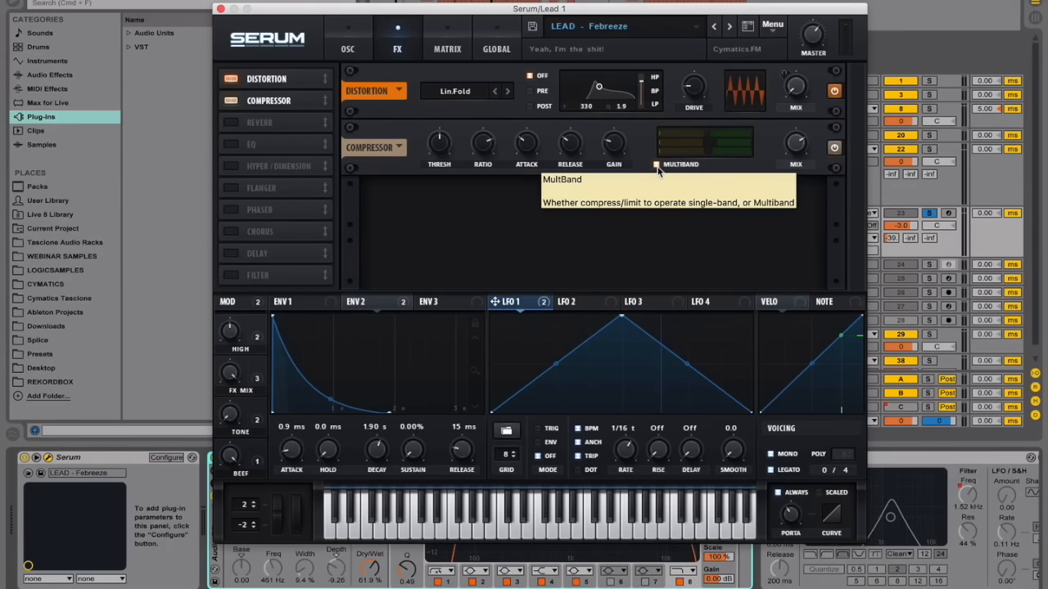
{"action": "left_click", "coordinate": [834, 151]}
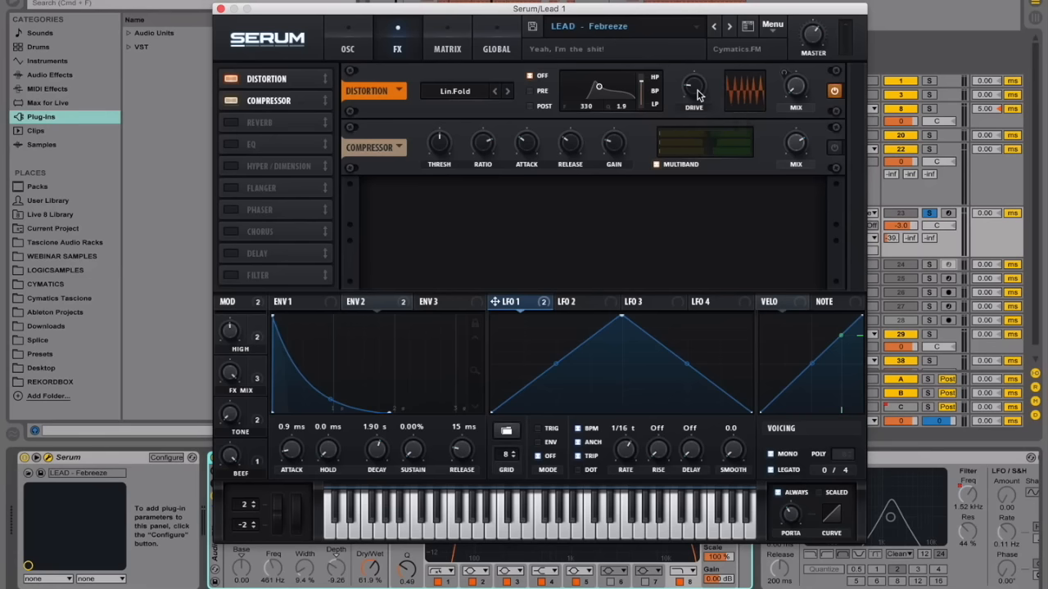
Bypass the Distortion, try its drive at 34%, and re-enable it with the drive at about 16%.
{"action": "left_click", "coordinate": [835, 91]}
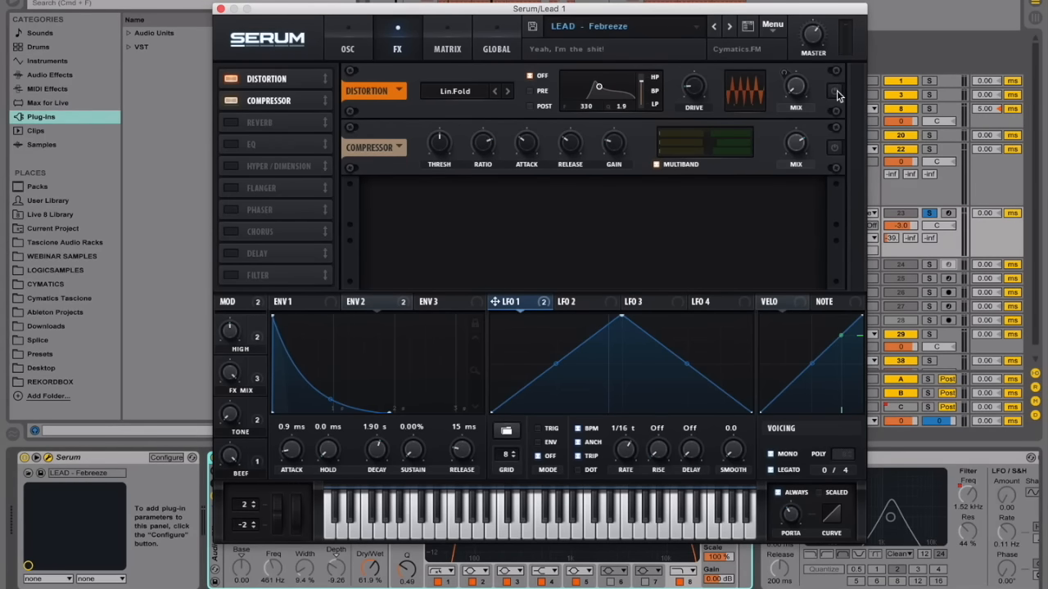
{"action": "left_click_drag", "start_coordinate": [695, 96], "coordinate": [766, 96]}
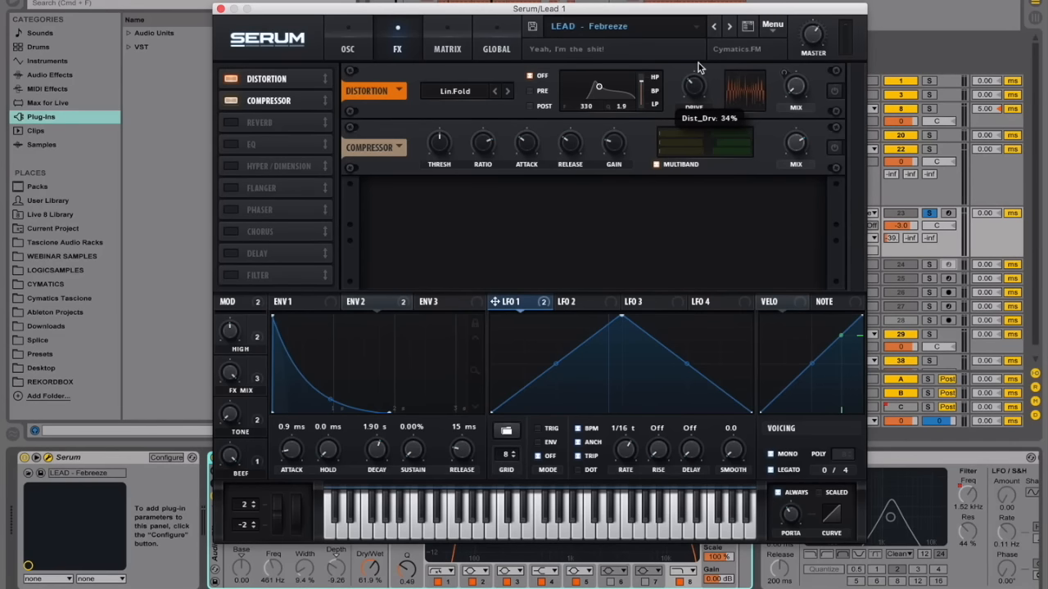
{"action": "left_click", "coordinate": [833, 92]}
{"action": "mouse_move", "coordinate": [697, 94]}
{"action": "left_mouse_down"}
{"action": "mouse_move", "coordinate": [696, 75]}
{"action": "mouse_move", "coordinate": [688, 119]}
{"action": "mouse_move", "coordinate": [682, 98]}
{"action": "mouse_move", "coordinate": [691, 98]}
{"action": "left_mouse_up"}
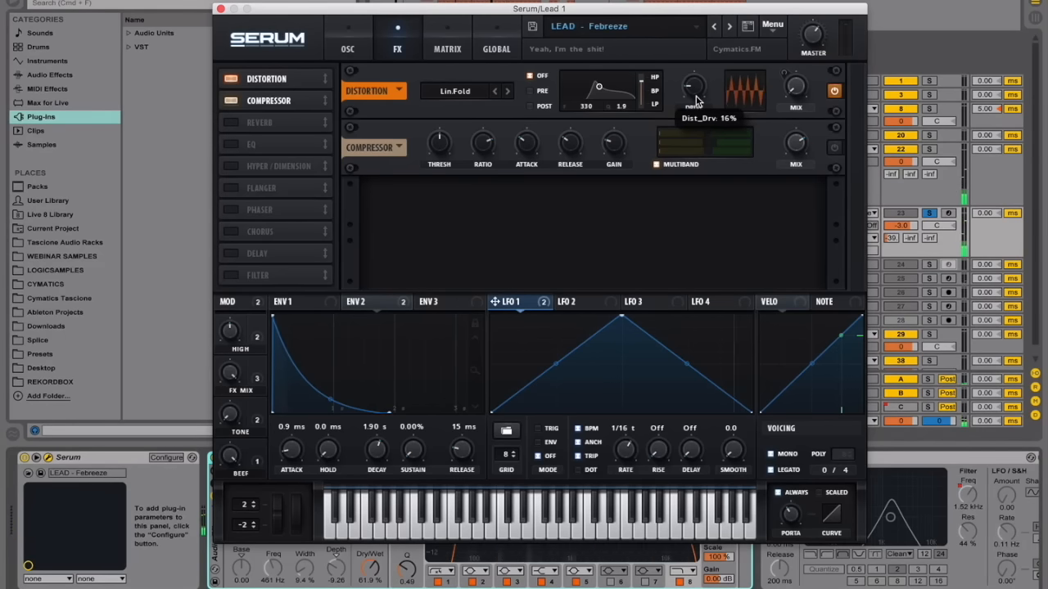
{"action": "mouse_move", "coordinate": [694, 98]}
{"action": "left_mouse_down"}
{"action": "mouse_move", "coordinate": [690, 106]}
{"action": "mouse_move", "coordinate": [693, 91]}
{"action": "left_mouse_up"}
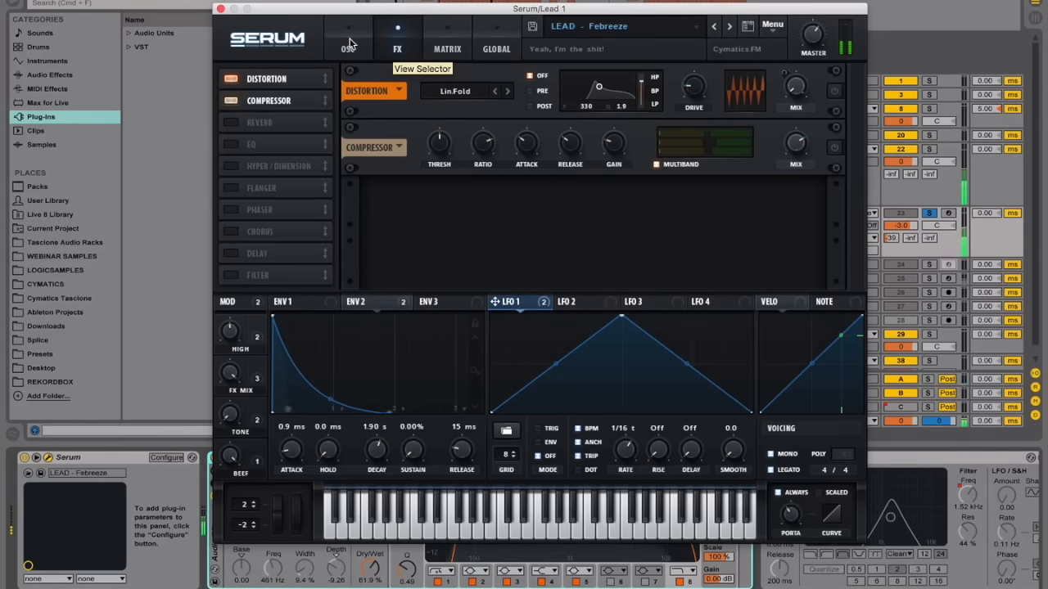
Switch off Serum's Compressor and Distortion effects and glance at the oscillator page before returning to the effects.
{"action": "left_click", "coordinate": [231, 101]}
{"action": "left_click", "coordinate": [231, 79]}
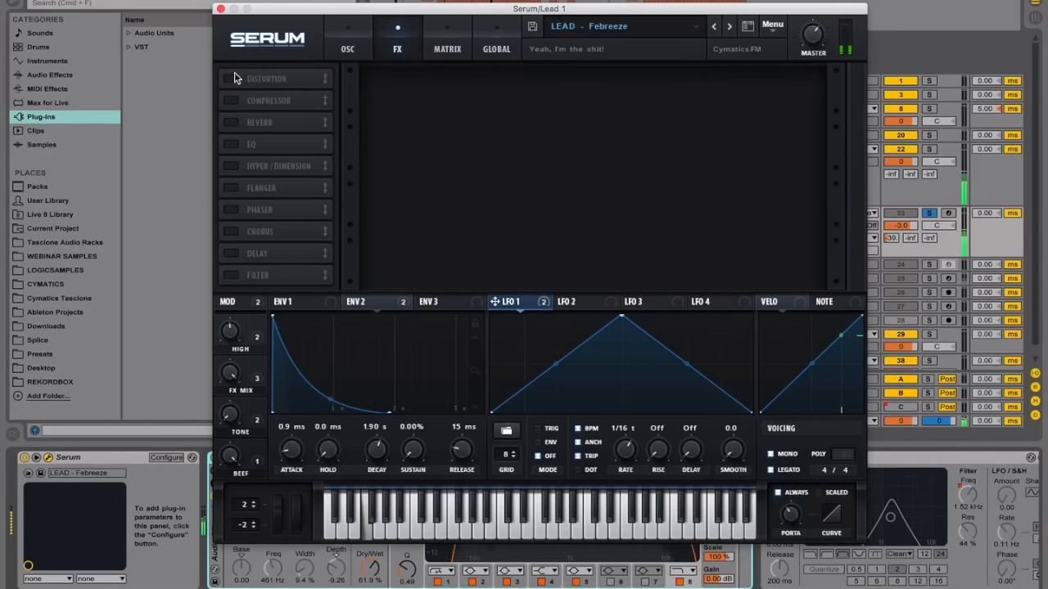
{"action": "left_click", "coordinate": [356, 49]}
{"action": "left_click", "coordinate": [391, 49]}
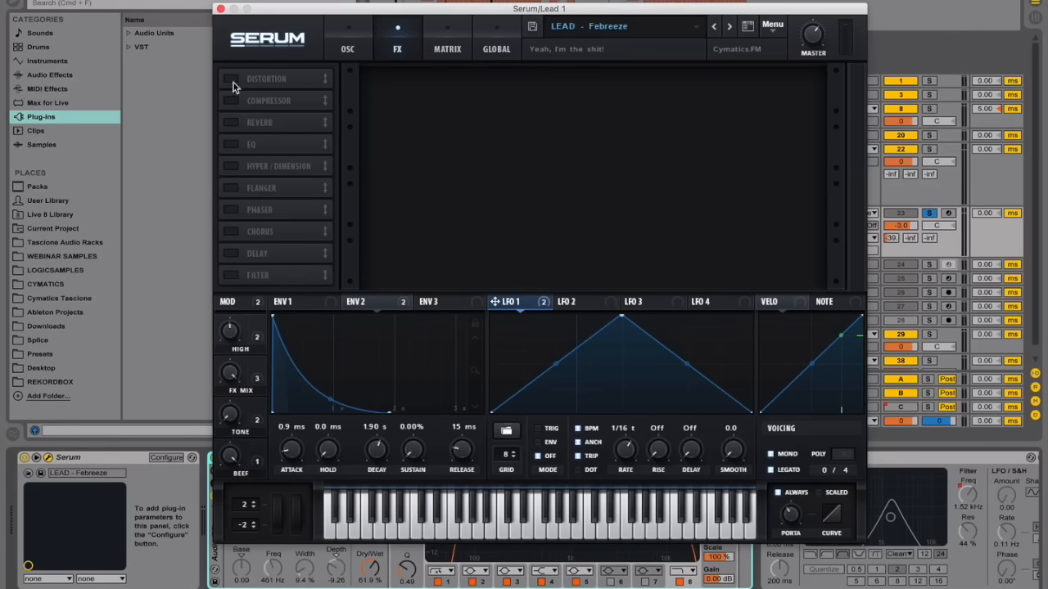
Switch Distortion, Compressor, Reverb and EQ back on and take the Distortion and Compressor out of bypass.
{"action": "left_click", "coordinate": [232, 78]}
{"action": "left_click", "coordinate": [231, 100]}
{"action": "left_click", "coordinate": [232, 122]}
{"action": "left_click", "coordinate": [231, 144]}
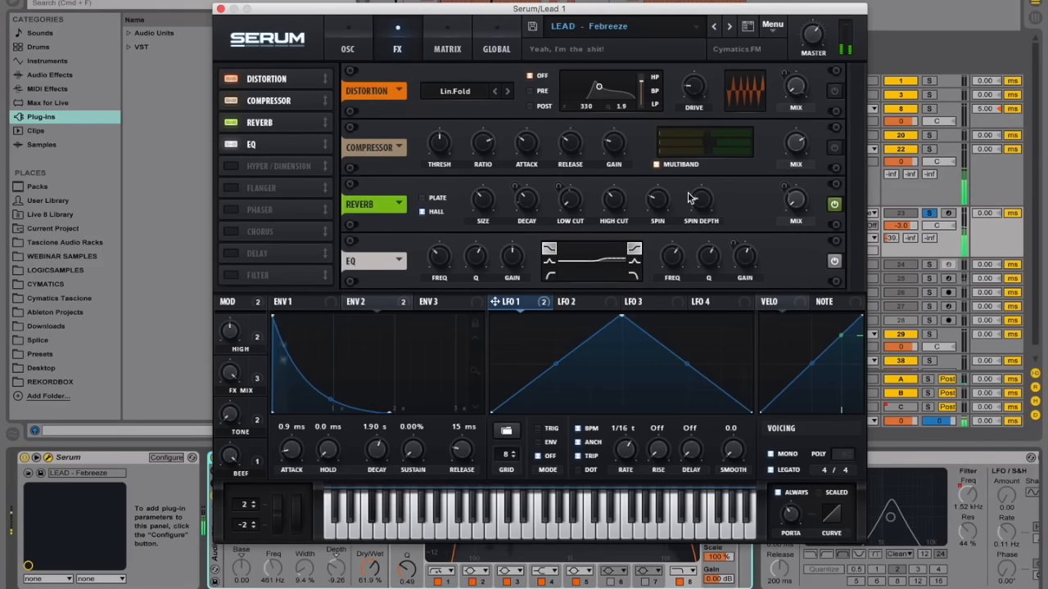
{"action": "left_click", "coordinate": [834, 90]}
{"action": "left_click", "coordinate": [834, 147]}
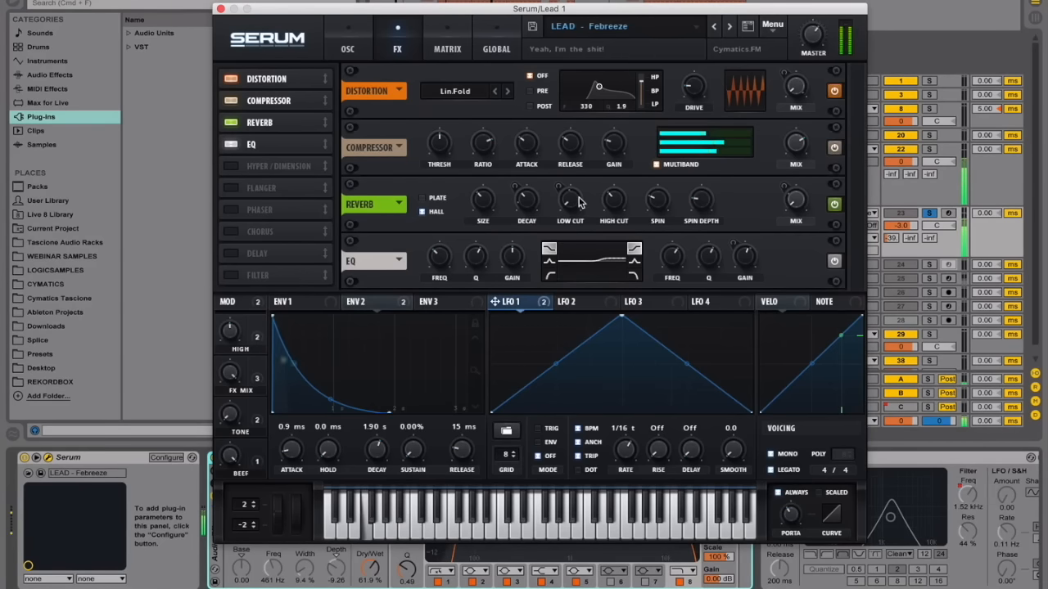
Switch off the EQ, Reverb, Compressor and Distortion effects to hear the lead dry.
{"action": "left_click", "coordinate": [230, 144]}
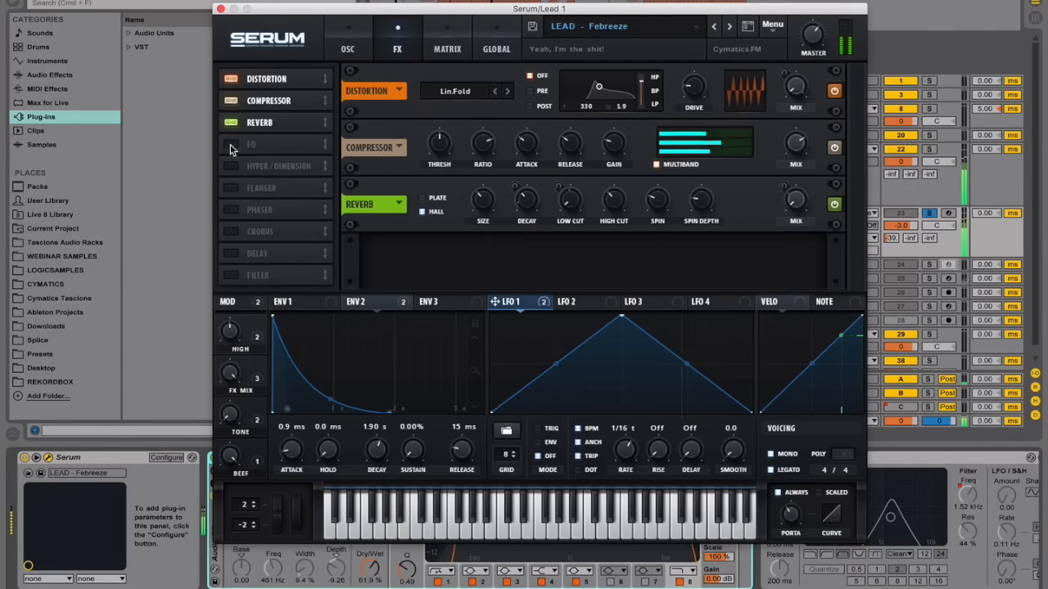
{"action": "left_click", "coordinate": [229, 123]}
{"action": "left_click", "coordinate": [231, 100]}
{"action": "left_click", "coordinate": [231, 79]}
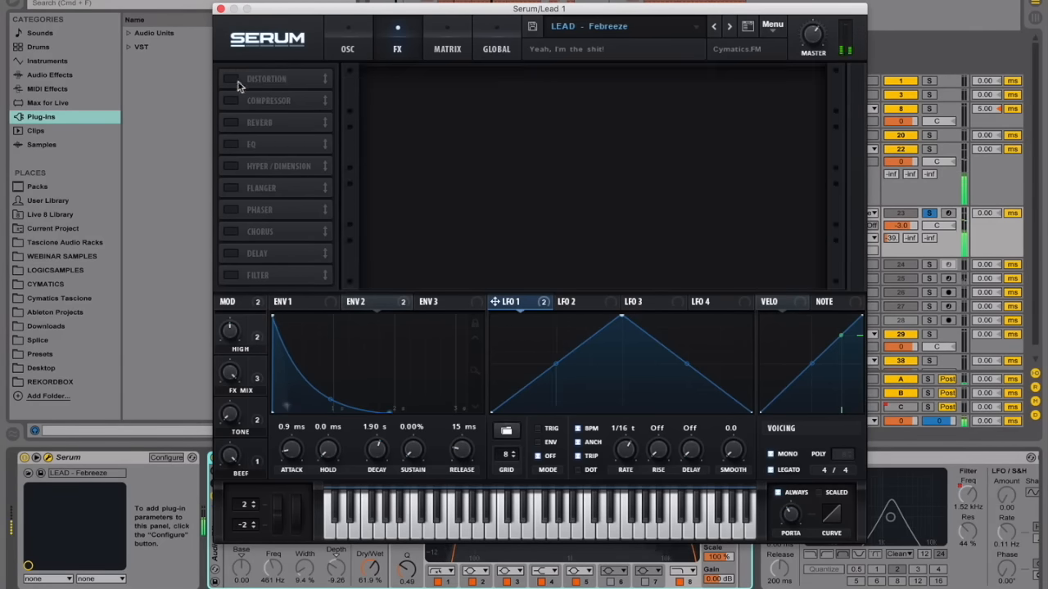
Compare the dry lead with the oscillator page's MG Low 12 filter switched off and on.
{"action": "left_click", "coordinate": [348, 43]}
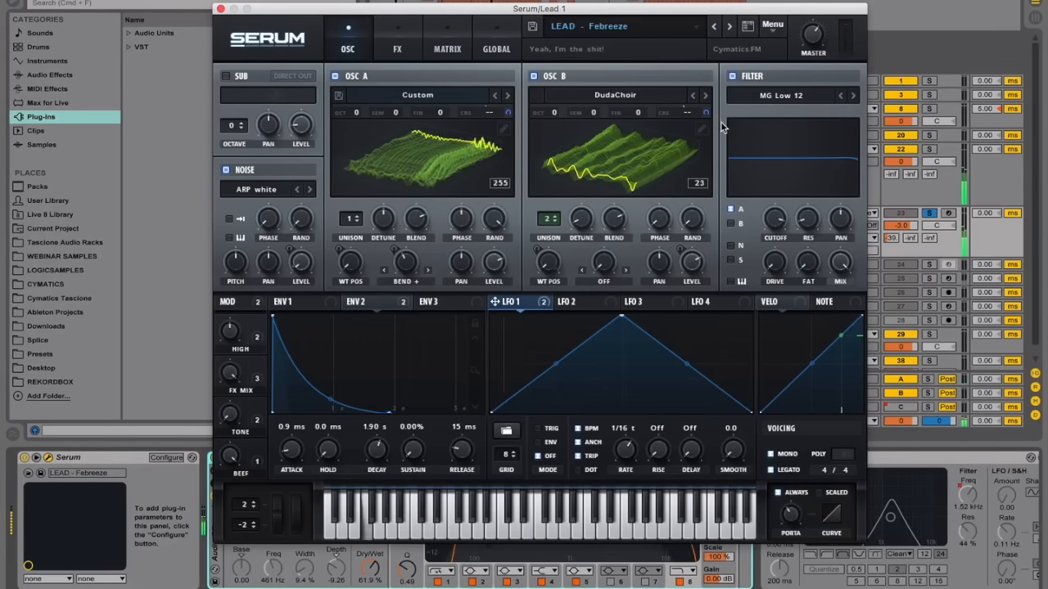
{"action": "left_click", "coordinate": [733, 76]}
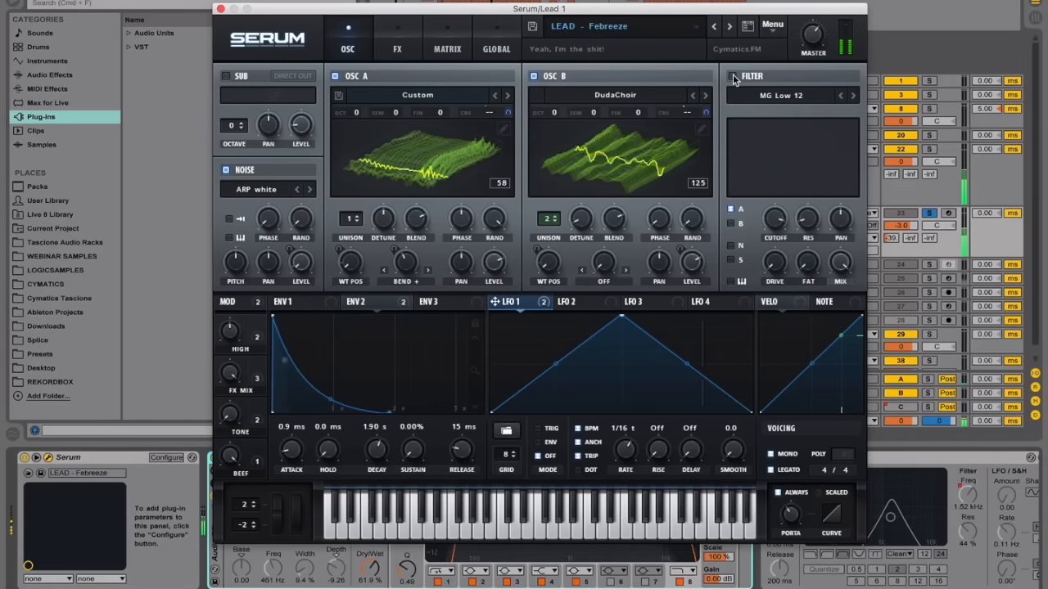
{"action": "left_click", "coordinate": [733, 77]}
{"action": "left_click", "coordinate": [732, 77]}
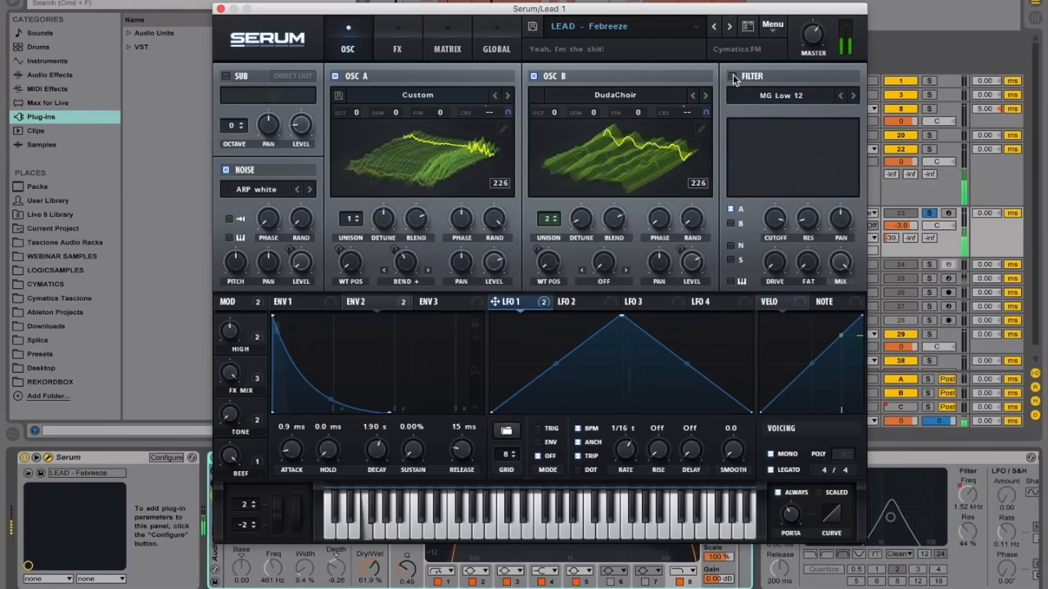
{"action": "left_click", "coordinate": [733, 76]}
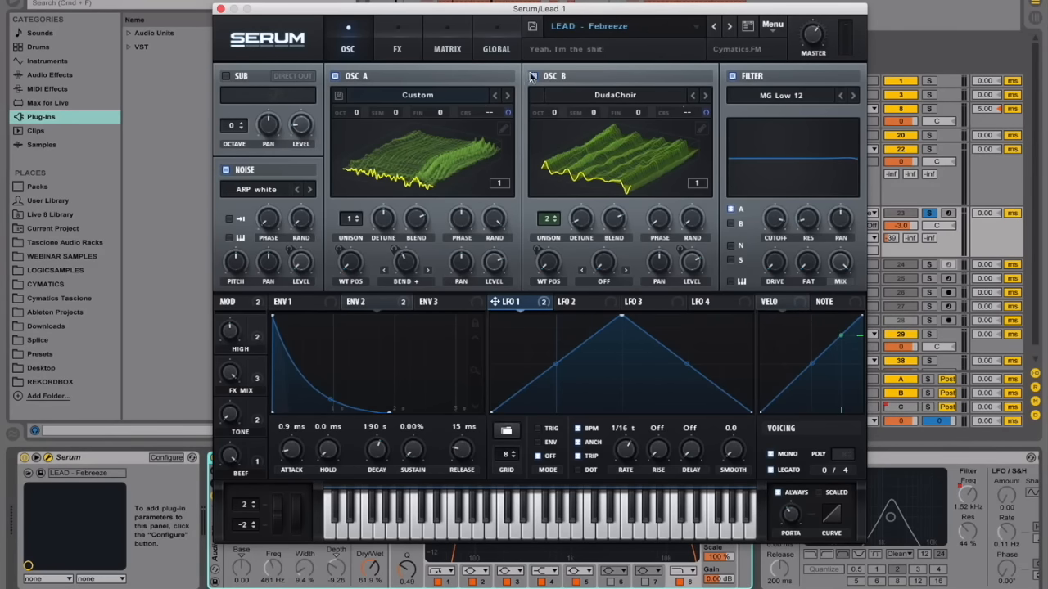
Listen to Oscillators A and B separately, viewing Oscillator A's wavetable in 2D, and leave both oscillators on.
{"action": "left_click", "coordinate": [534, 76]}
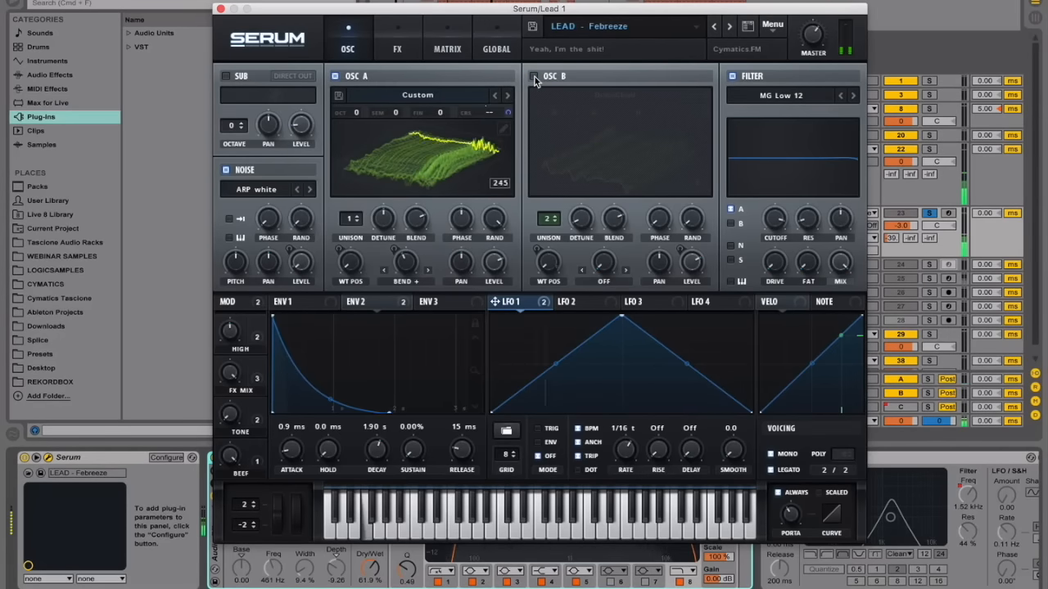
{"action": "left_click", "coordinate": [449, 150]}
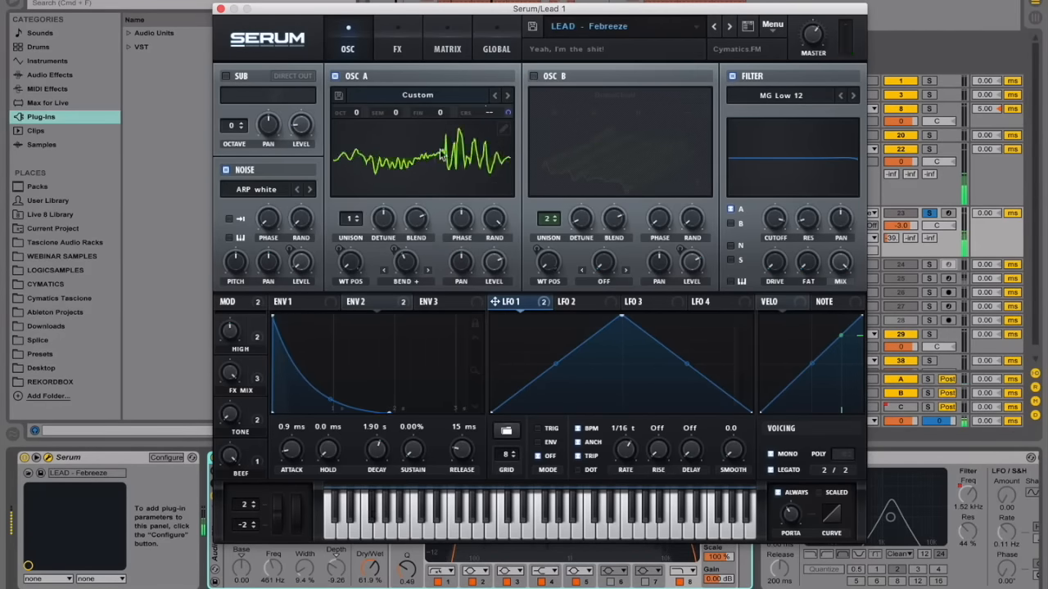
{"action": "left_click", "coordinate": [449, 149]}
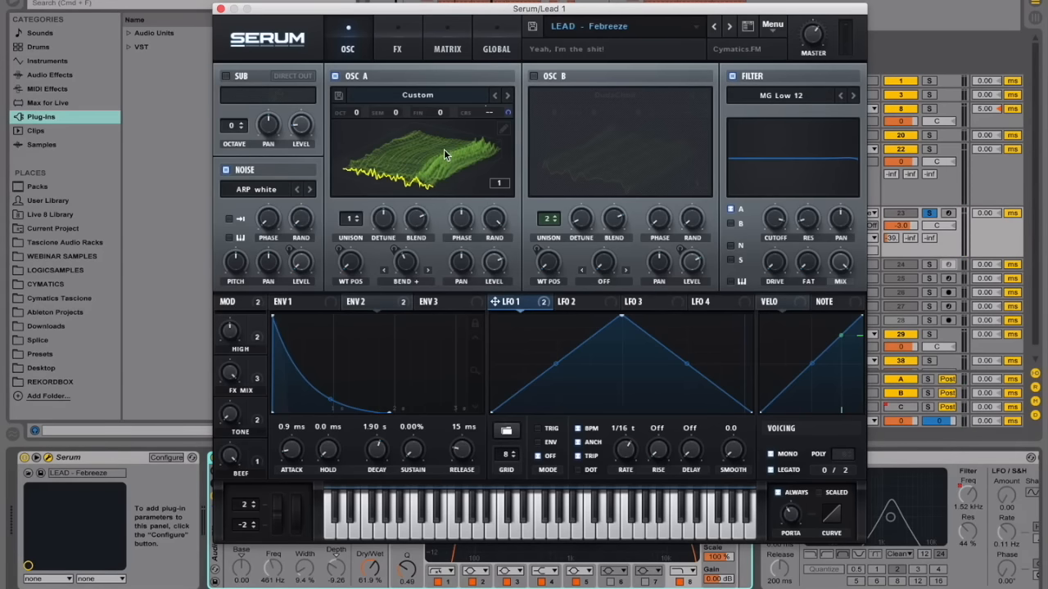
{"action": "left_click", "coordinate": [534, 75]}
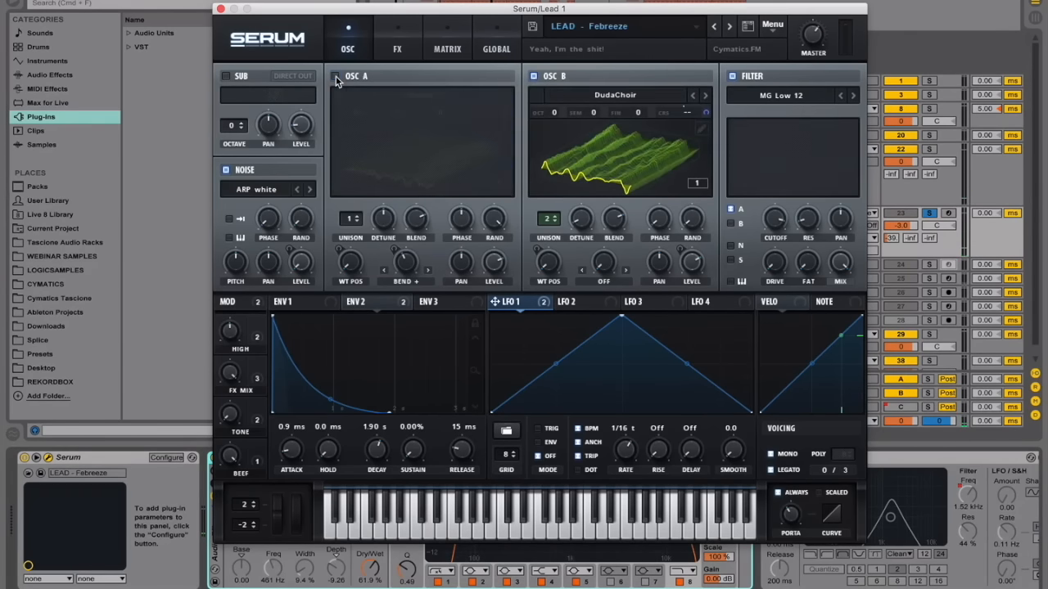
{"action": "left_click", "coordinate": [334, 77]}
{"action": "left_click", "coordinate": [436, 155]}
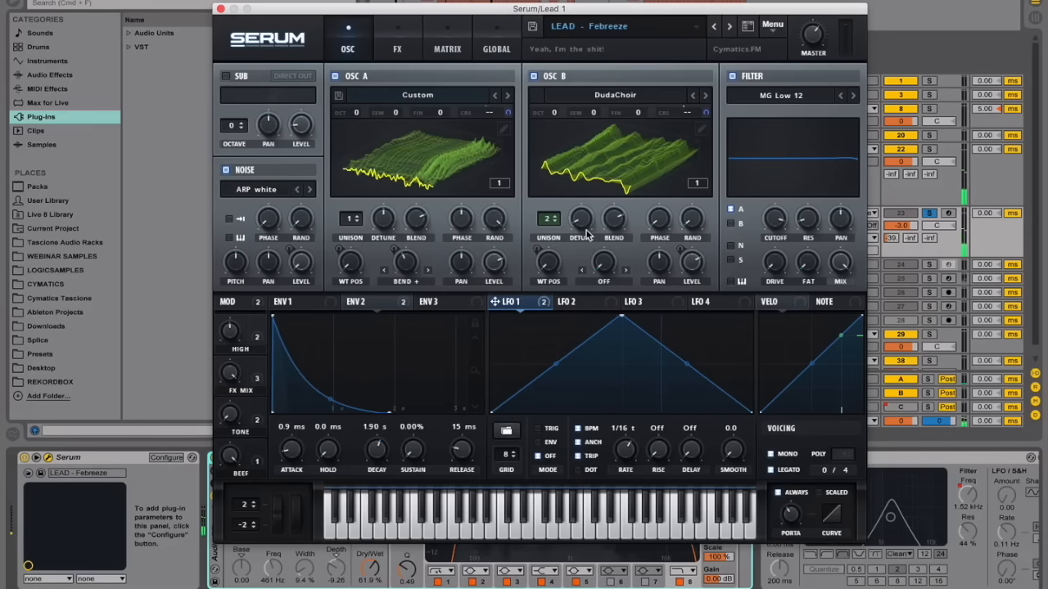
Try a higher Detune on Oscillator B's two unison voices and turn it back down.
{"action": "left_click_drag", "start_coordinate": [547, 222], "coordinate": [553, 223]}
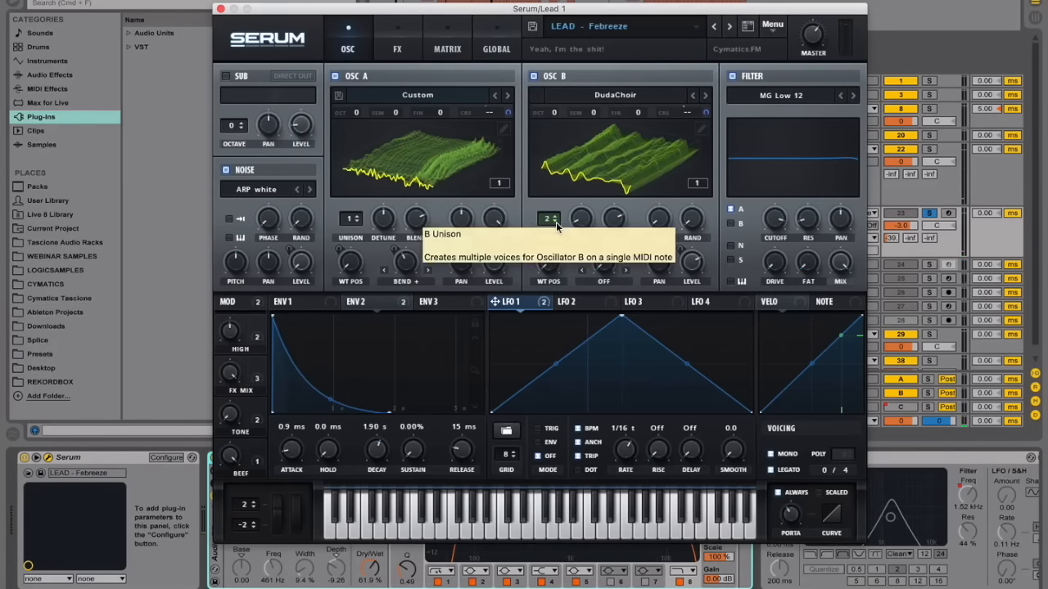
{"action": "mouse_move", "coordinate": [582, 219]}
{"action": "left_mouse_down"}
{"action": "mouse_move", "coordinate": [584, 157]}
{"action": "mouse_move", "coordinate": [585, 217]}
{"action": "mouse_move", "coordinate": [585, 205]}
{"action": "mouse_move", "coordinate": [554, 216]}
{"action": "mouse_move", "coordinate": [582, 213]}
{"action": "mouse_move", "coordinate": [579, 176]}
{"action": "mouse_move", "coordinate": [546, 228]}
{"action": "mouse_move", "coordinate": [584, 201]}
{"action": "mouse_move", "coordinate": [597, 140]}
{"action": "mouse_move", "coordinate": [574, 235]}
{"action": "left_mouse_up"}
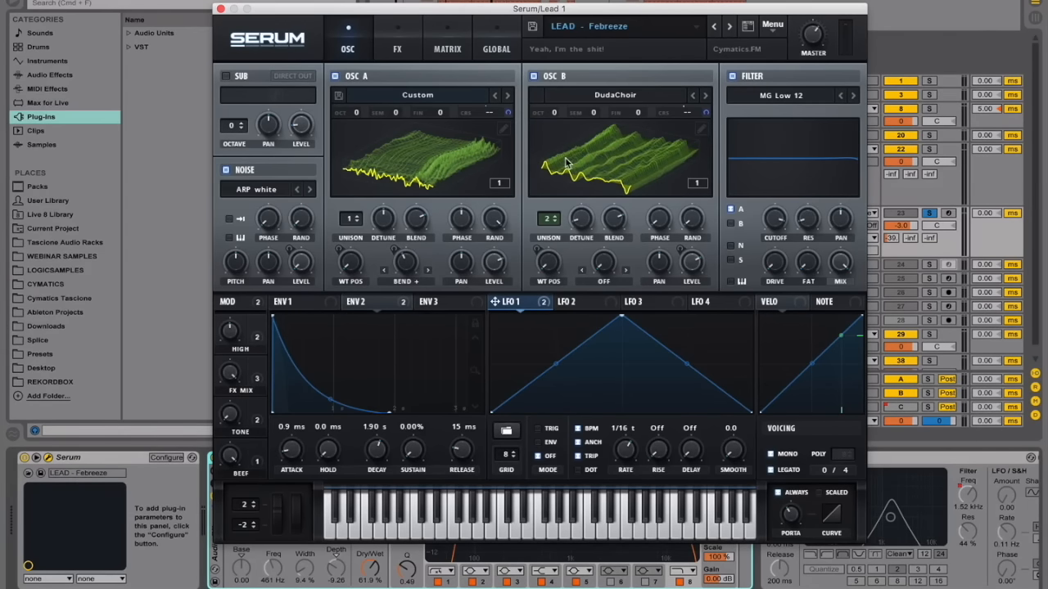
{"action": "left_click_drag", "start_coordinate": [577, 215], "coordinate": [592, 143]}
{"action": "left_click_drag", "start_coordinate": [581, 217], "coordinate": [565, 298]}
Show Env 2 and bypass its modulation of the wavetable position on Oscillators A and B.
{"action": "left_click", "coordinate": [387, 306]}
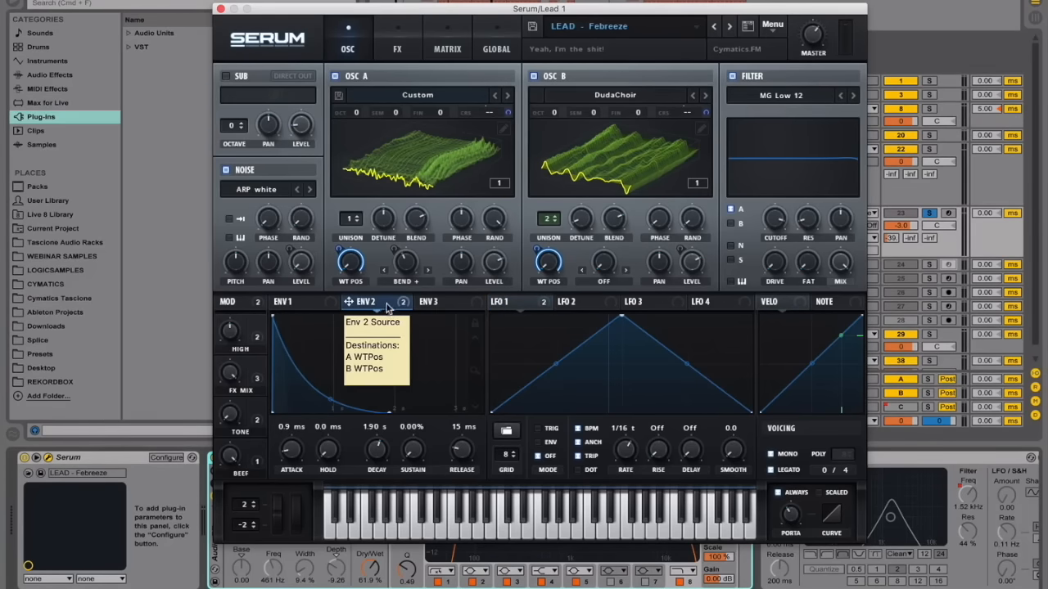
{"action": "right_click", "coordinate": [353, 266]}
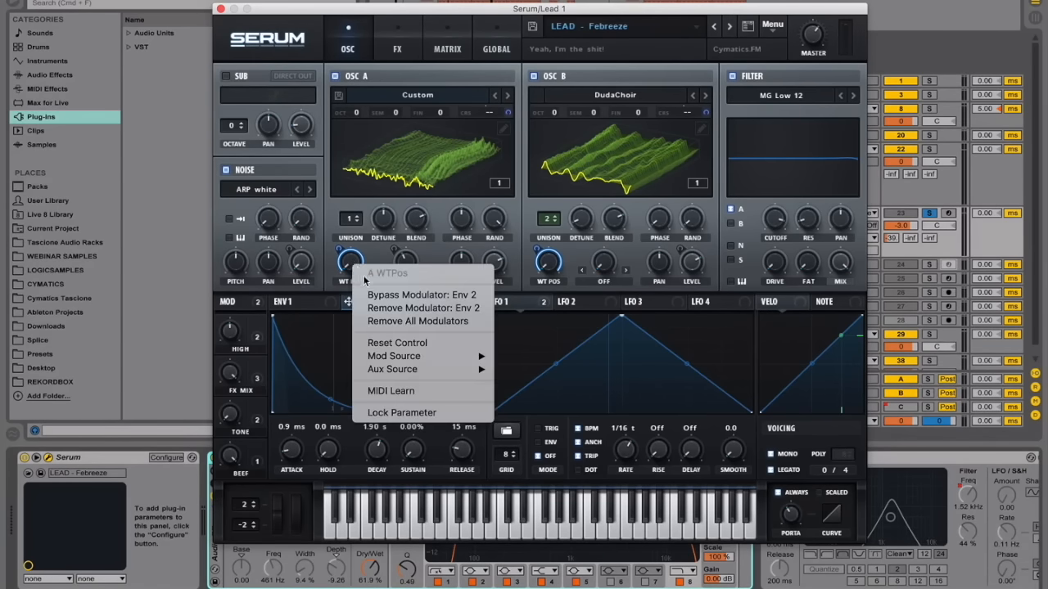
{"action": "left_click", "coordinate": [378, 298]}
{"action": "right_click", "coordinate": [548, 263]}
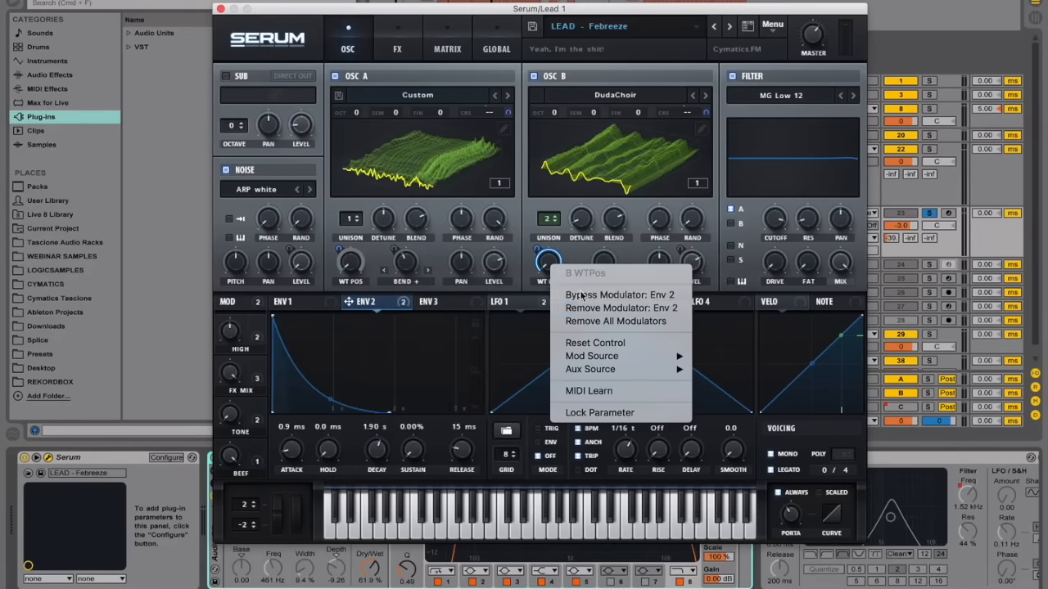
{"action": "left_click", "coordinate": [526, 314]}
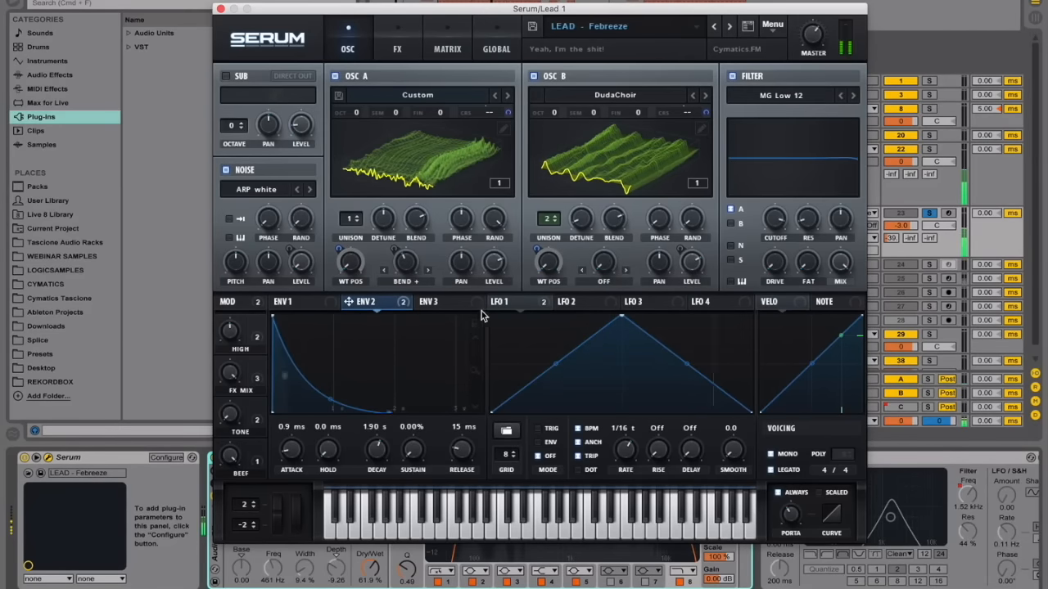
Reactivate the Env 2 modulation on the WT Pos of both Oscillator A and Oscillator B.
{"action": "mouse_move", "coordinate": [403, 303]}
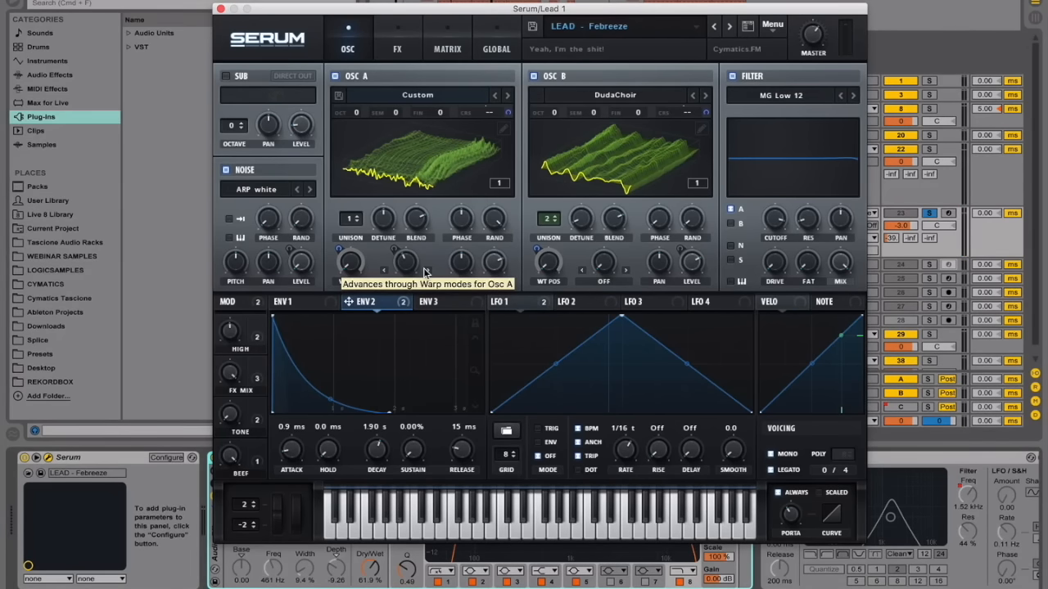
{"action": "right_click", "coordinate": [350, 263]}
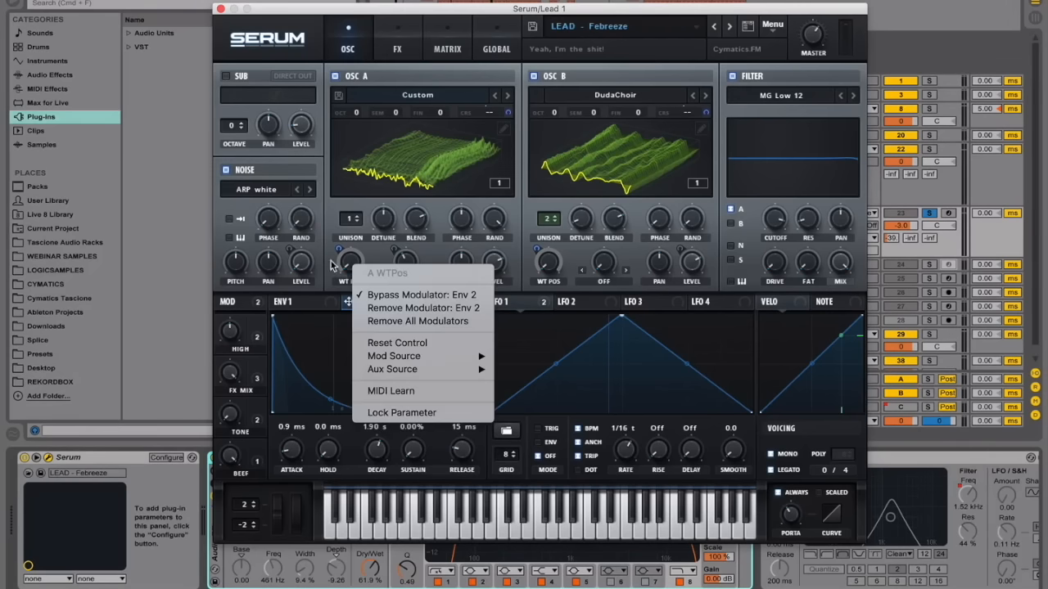
{"action": "left_click", "coordinate": [376, 295]}
{"action": "right_click", "coordinate": [548, 270]}
{"action": "left_click", "coordinate": [583, 291]}
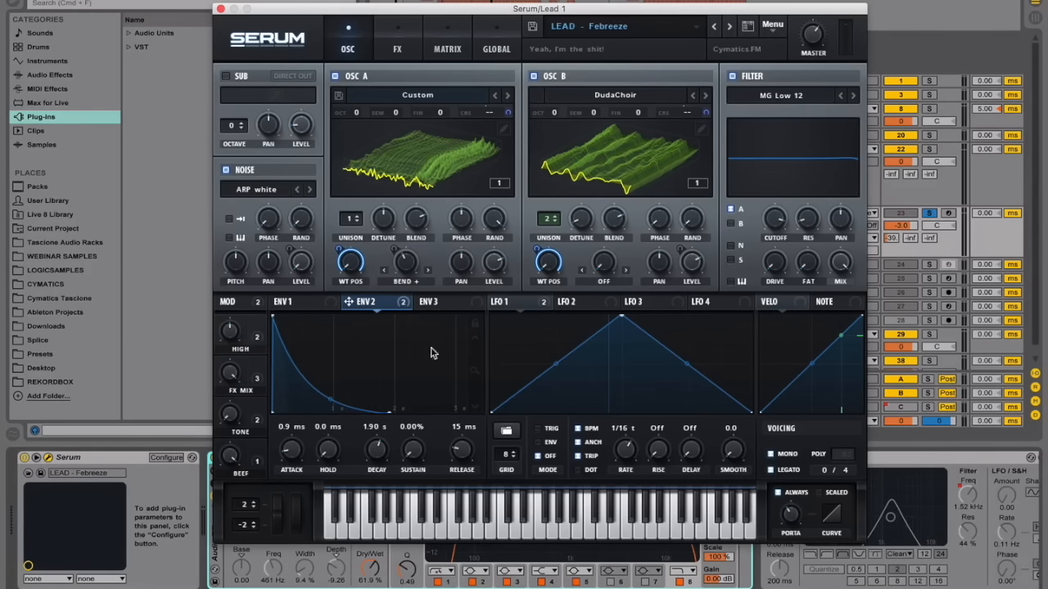
Play the lead with Env 1 shown and switch off Oscillators A and B to hear the ARP white noise alone.
{"action": "left_click", "coordinate": [395, 514]}
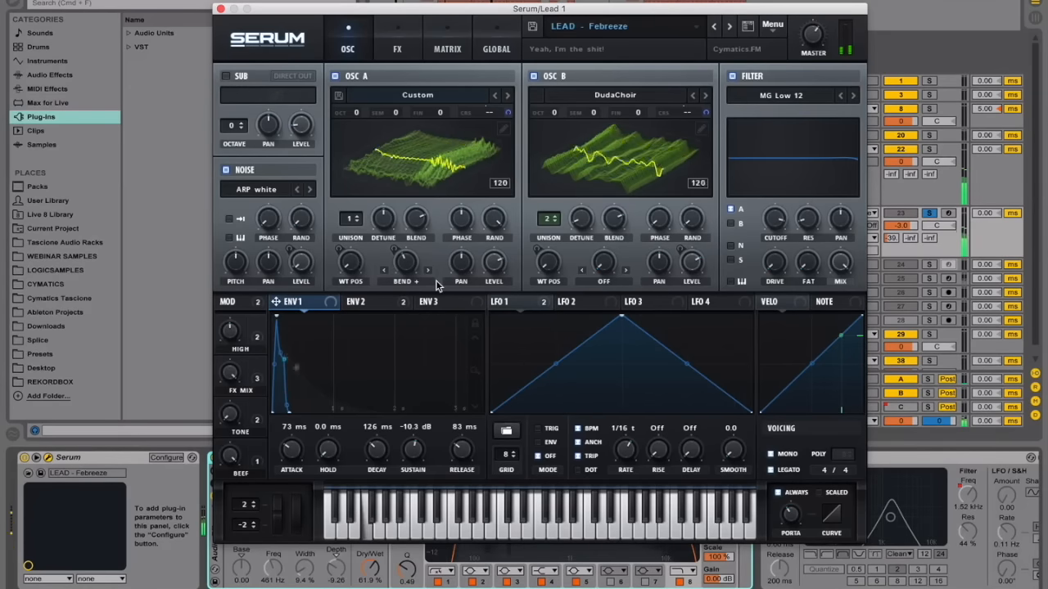
{"action": "left_click", "coordinate": [334, 76]}
{"action": "left_click", "coordinate": [533, 76]}
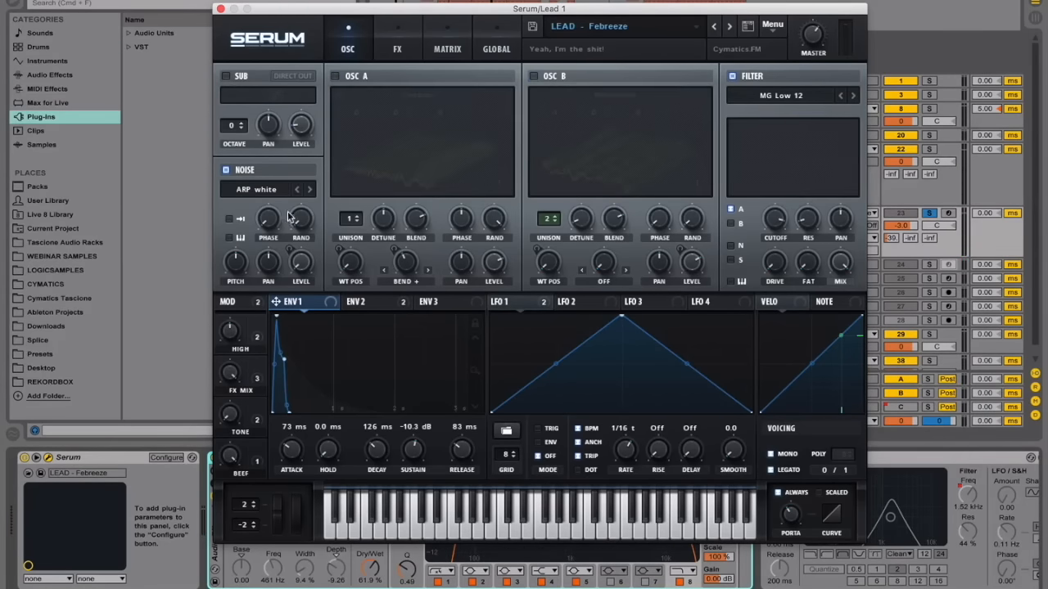
{"action": "mouse_move", "coordinate": [254, 232]}
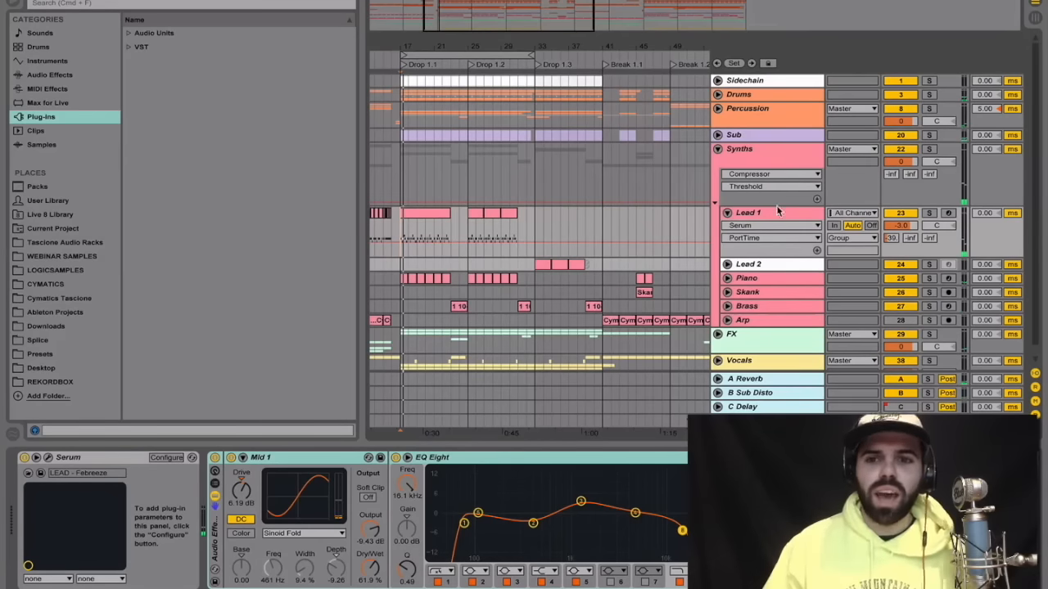
Reopen Serum on the Lead 1 track to review the LEAD - Febreeze oscillators and close it again.
{"action": "left_click", "coordinate": [779, 212]}
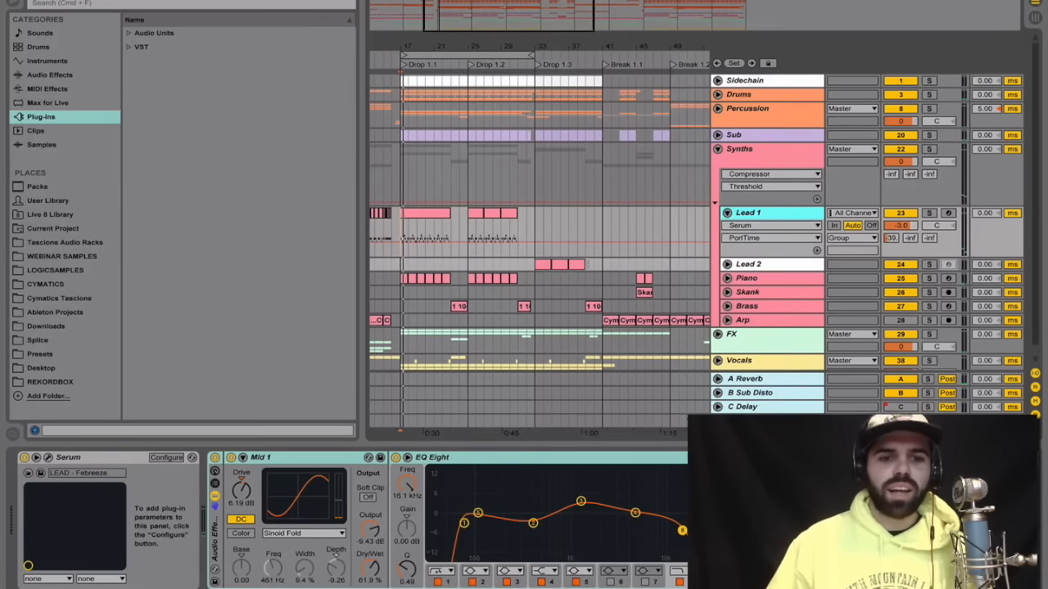
{"action": "left_click", "coordinate": [48, 457]}
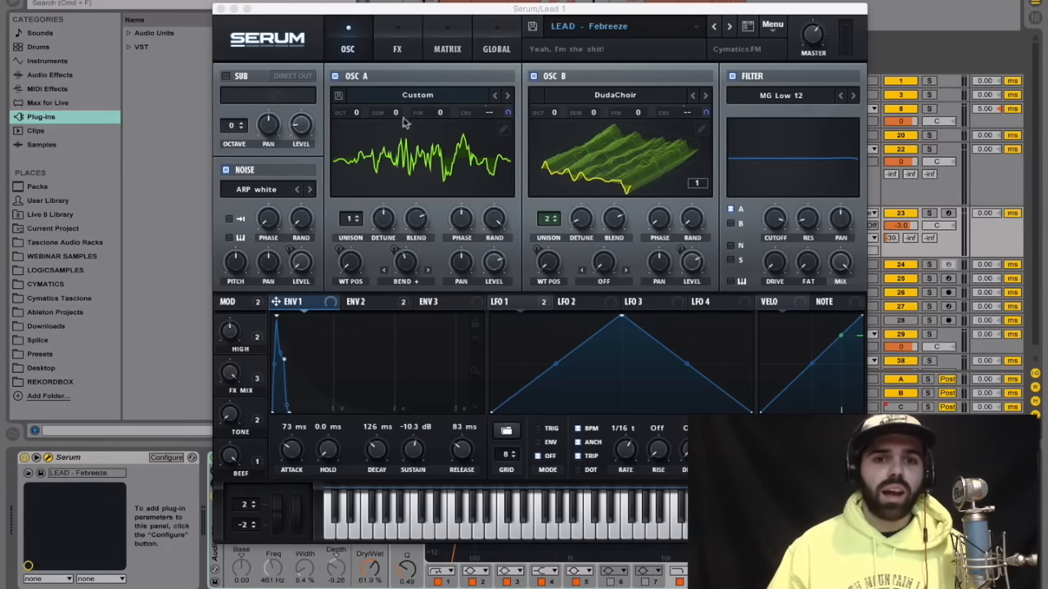
{"action": "mouse_move", "coordinate": [451, 228]}
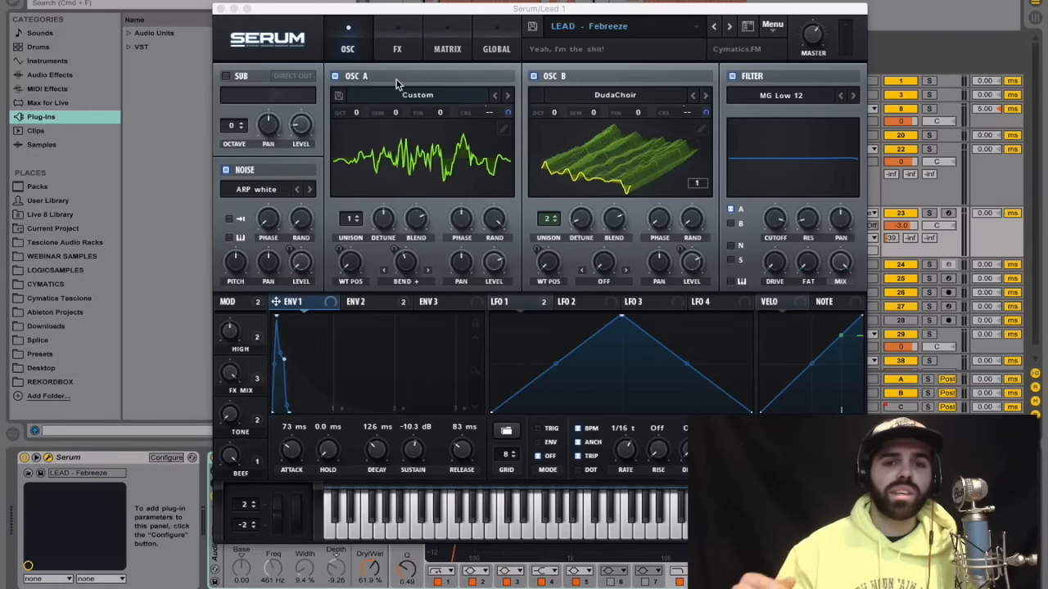
{"action": "left_click", "coordinate": [219, 8]}
{"action": "left_click_drag", "start_coordinate": [415, 234], "coordinate": [547, 245]}
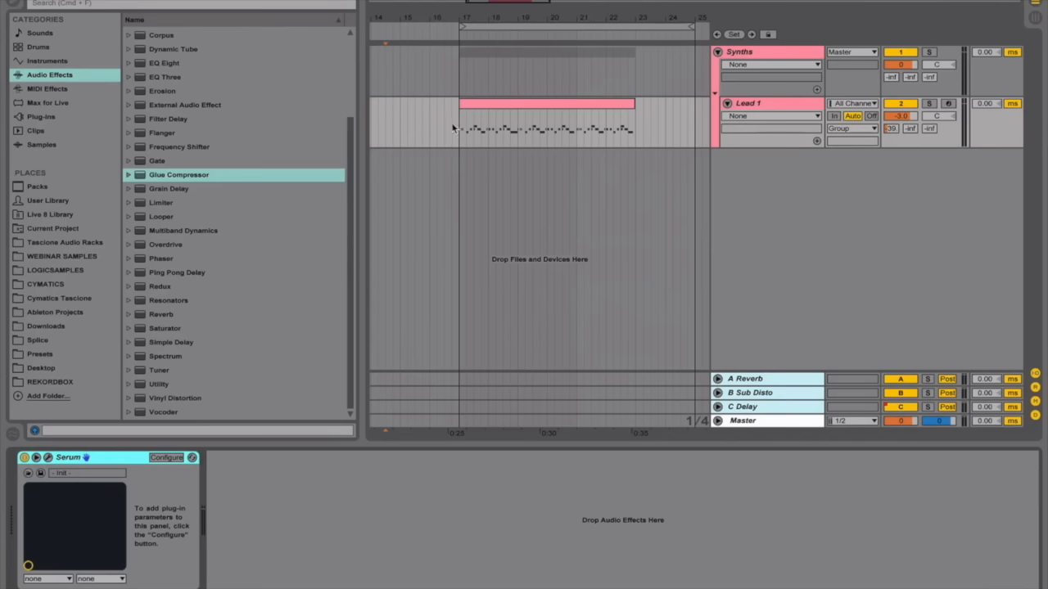
Play the Lead 1 melody from bar 17 through the Init Serum patch in the stripped-down project.
{"action": "left_click", "coordinate": [459, 125]}
{"action": "key", "text": "space"}
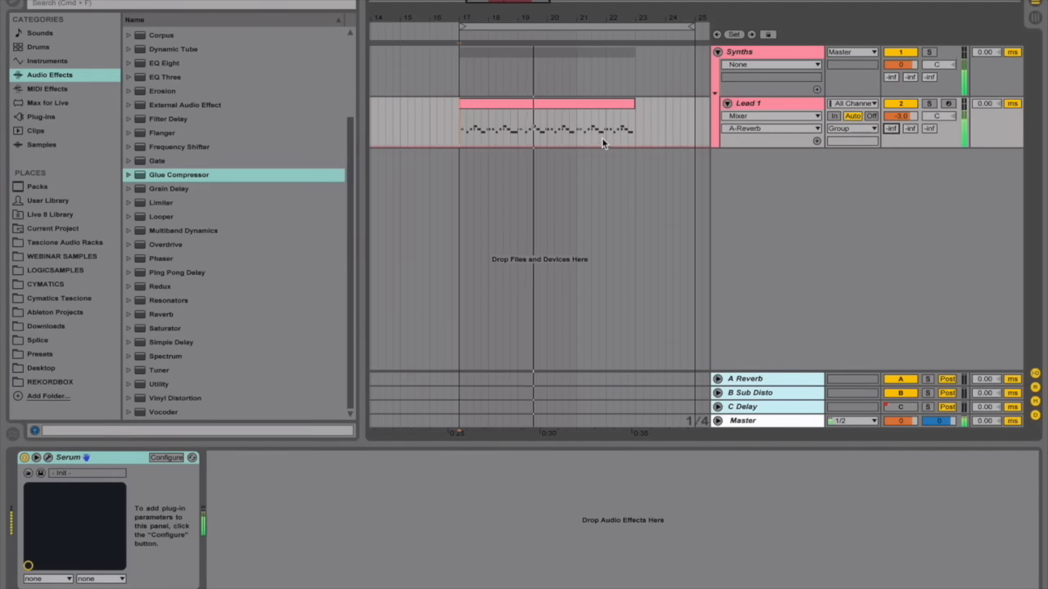
{"action": "key", "text": "space"}
Open the Lead 1 track's Init Serum patch, enable Mono voicing, raise the portamento time and close the plug-in window.
{"action": "left_click", "coordinate": [760, 104]}
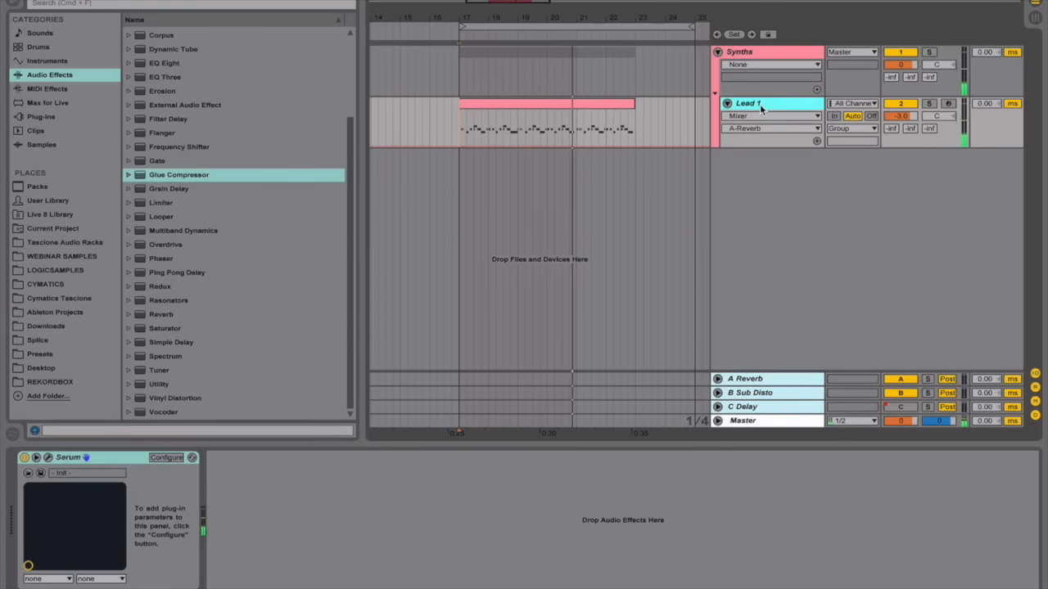
{"action": "left_click", "coordinate": [47, 458]}
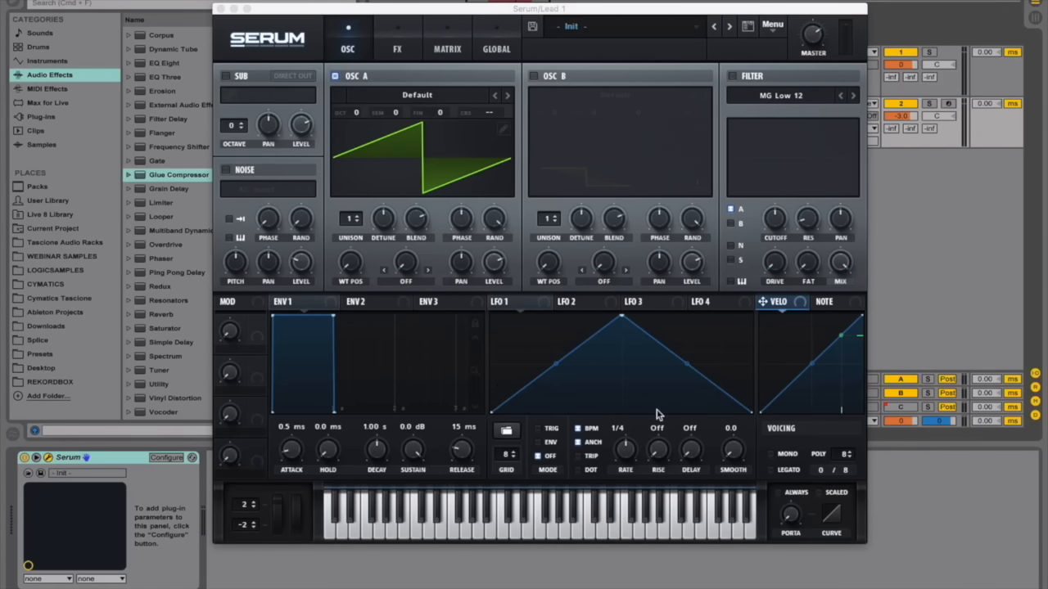
{"action": "left_click", "coordinate": [775, 456]}
{"action": "left_click_drag", "start_coordinate": [795, 513], "coordinate": [801, 472]}
{"action": "left_click", "coordinate": [219, 9]}
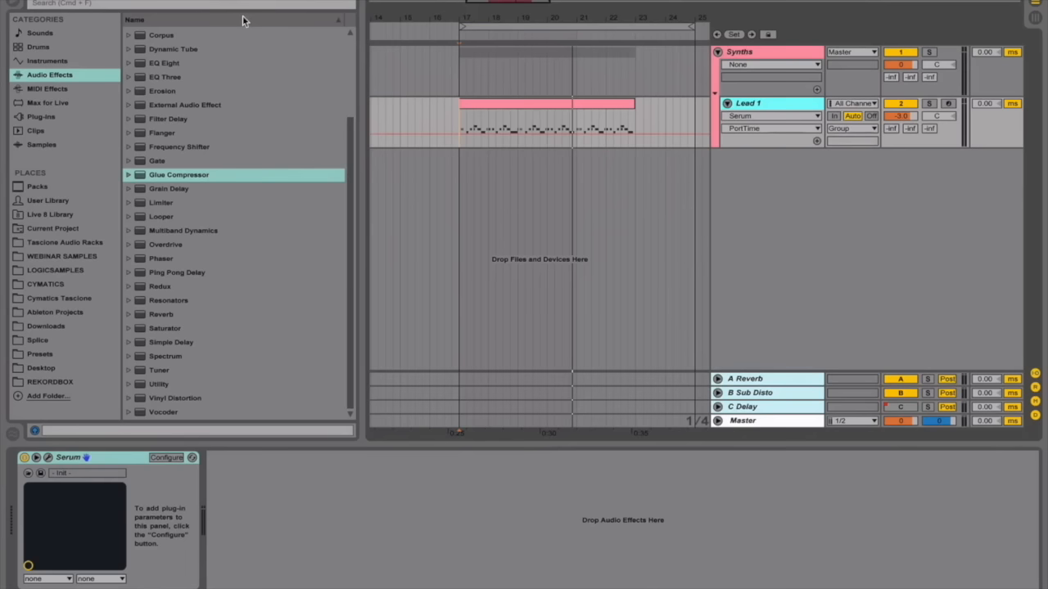
Examine the overlapping notes in the Lead 1 MIDI clip up close and play the melody from bar 17.
{"action": "left_click", "coordinate": [494, 129]}
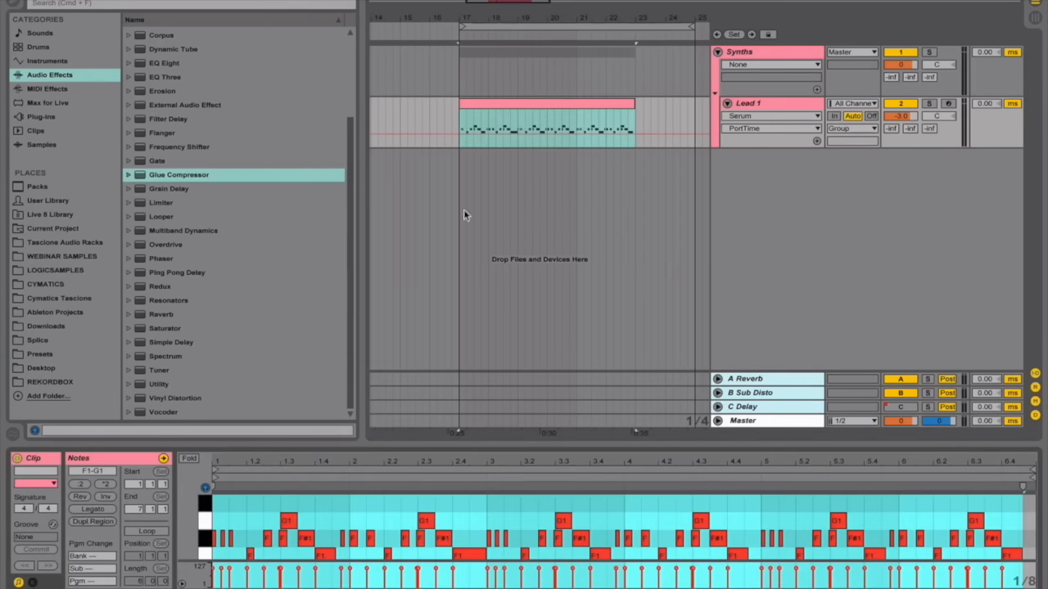
{"action": "left_click", "coordinate": [264, 501]}
{"action": "left_click_drag", "start_coordinate": [290, 464], "coordinate": [347, 485]}
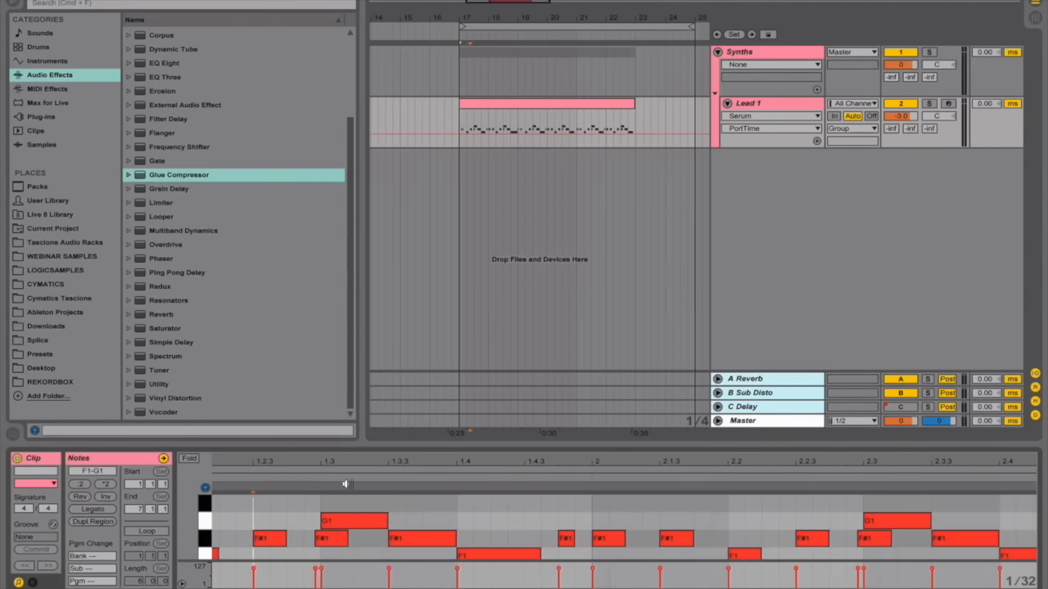
{"action": "left_click_drag", "start_coordinate": [308, 525], "coordinate": [330, 539]}
{"action": "left_click", "coordinate": [300, 508]}
{"action": "left_click_drag", "start_coordinate": [320, 469], "coordinate": [320, 452]}
{"action": "left_click", "coordinate": [460, 115]}
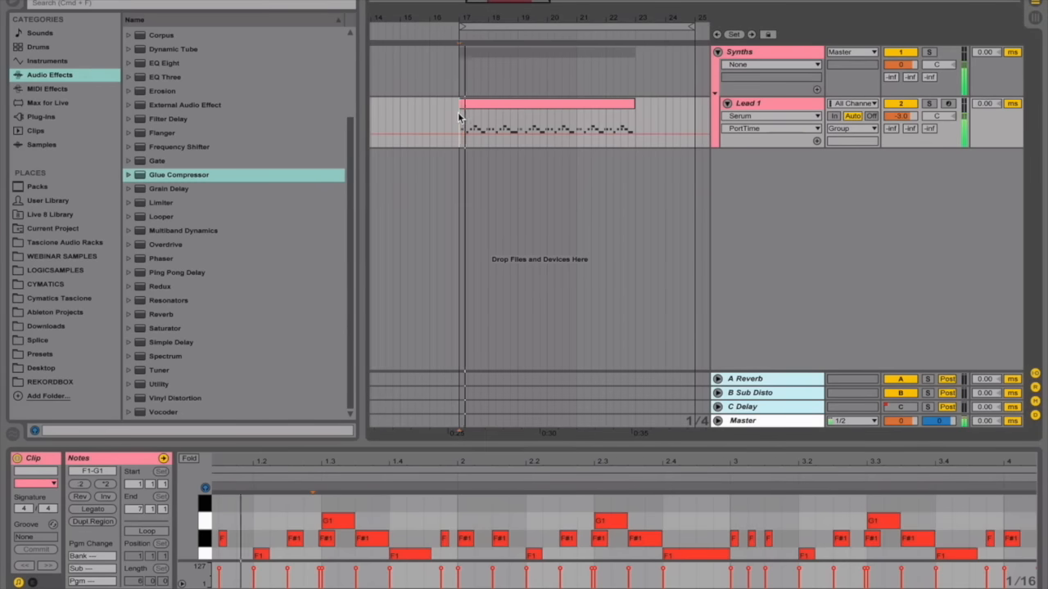
{"action": "key", "text": "space"}
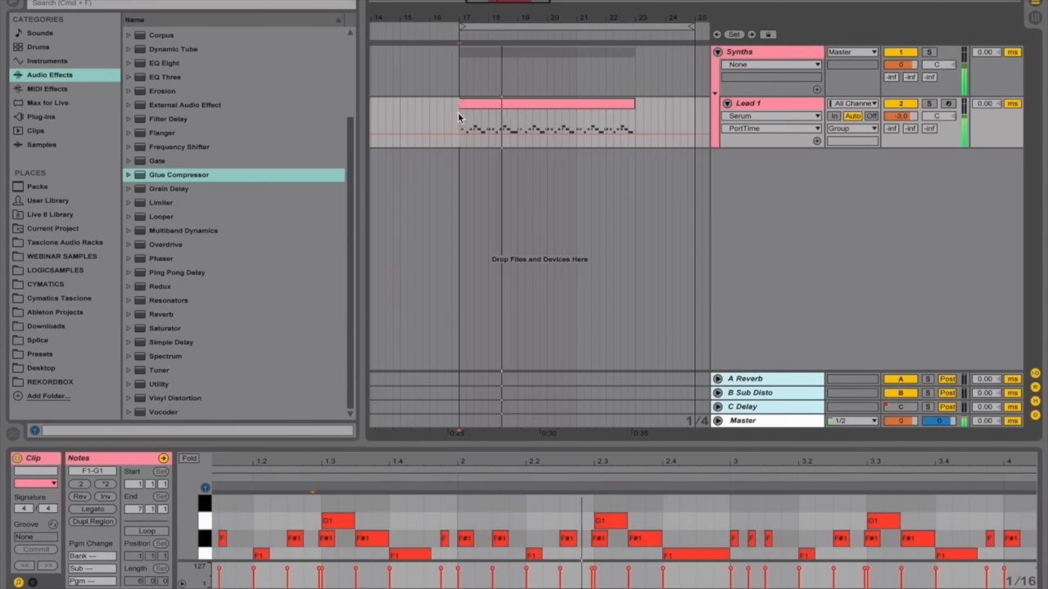
{"action": "key", "text": "space"}
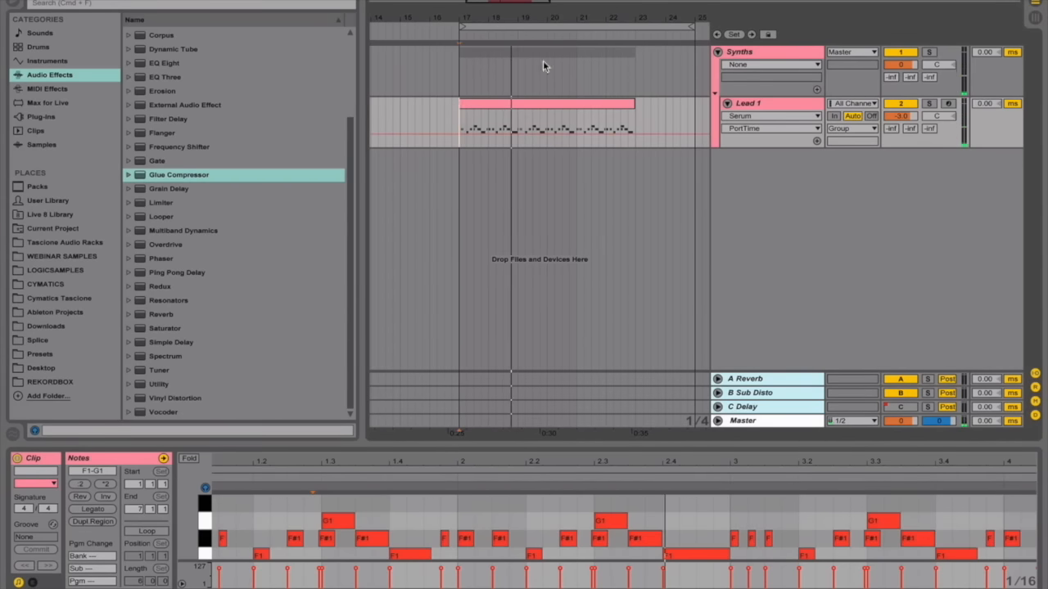
Open the Lead 1 track's Serum patch and enable Oscillator B and the noise oscillator with the ARP white noise.
{"action": "double_click", "coordinate": [745, 104]}
{"action": "left_click", "coordinate": [49, 458]}
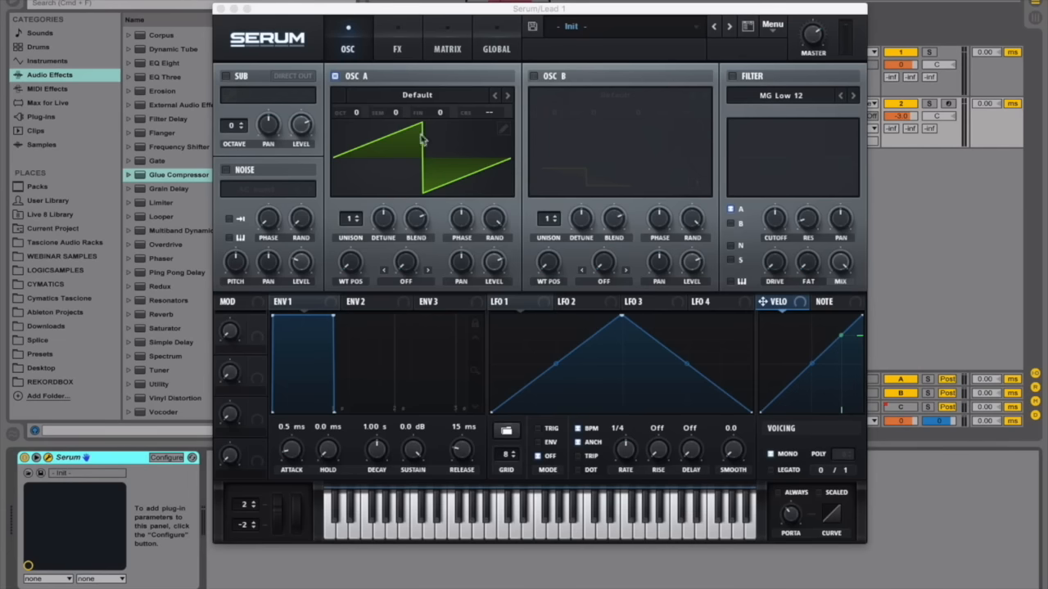
{"action": "left_click", "coordinate": [536, 76]}
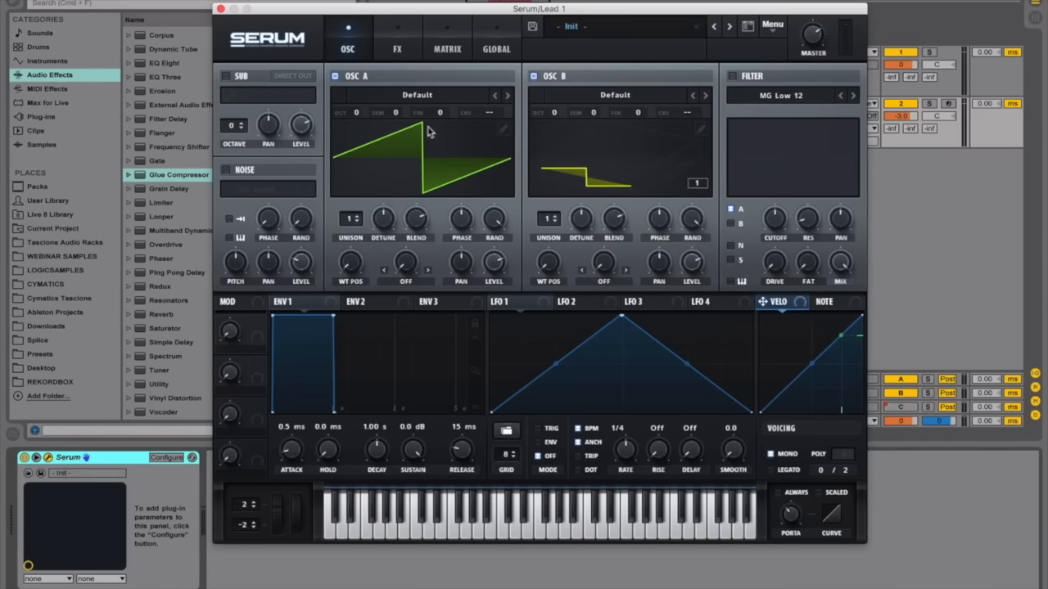
{"action": "left_click", "coordinate": [227, 170]}
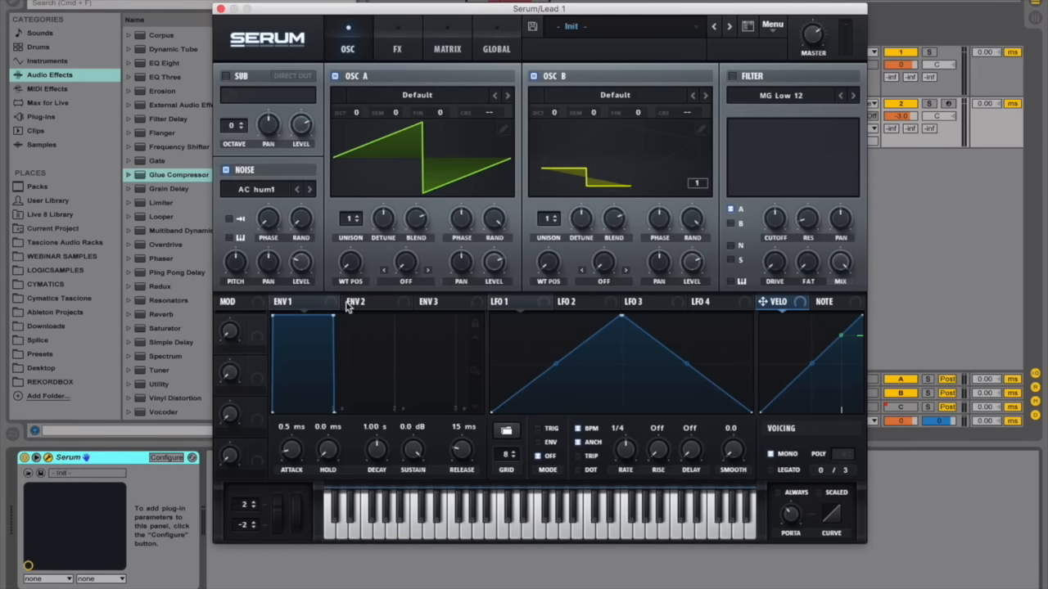
{"action": "left_click", "coordinate": [257, 190]}
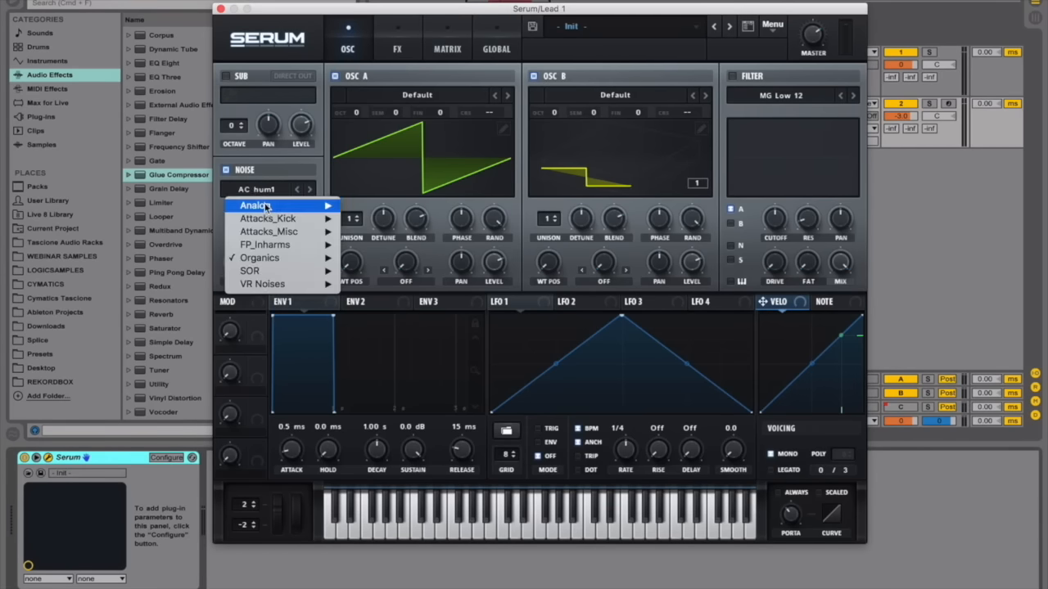
{"action": "mouse_move", "coordinate": [265, 205]}
{"action": "left_click", "coordinate": [377, 245]}
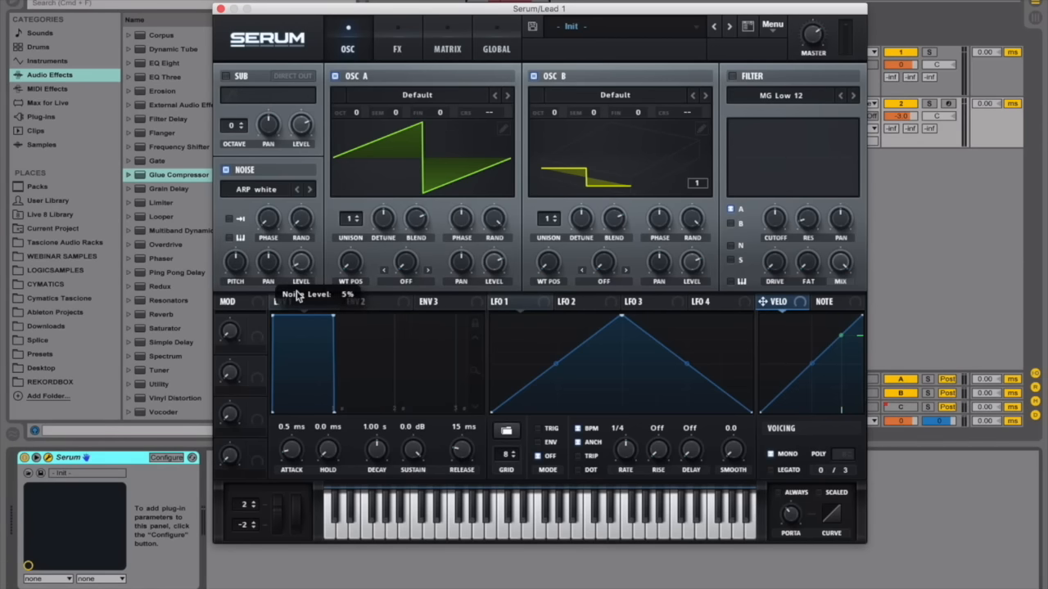
Load Febreeze Wavetable into Oscillator A and the DudaChoir wavetable into Oscillator B.
{"action": "left_click", "coordinate": [411, 97]}
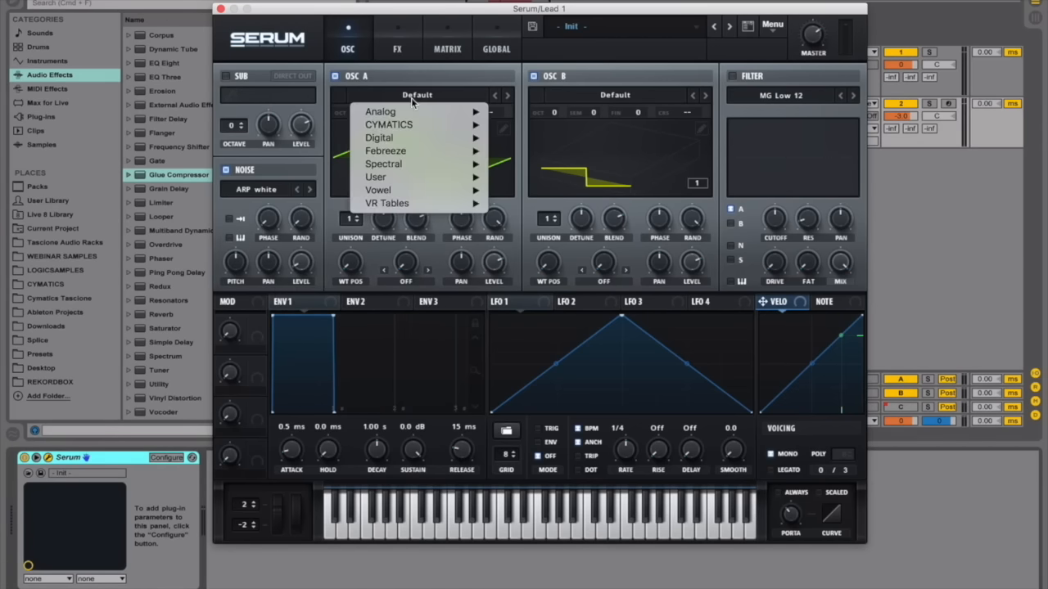
{"action": "mouse_move", "coordinate": [422, 153]}
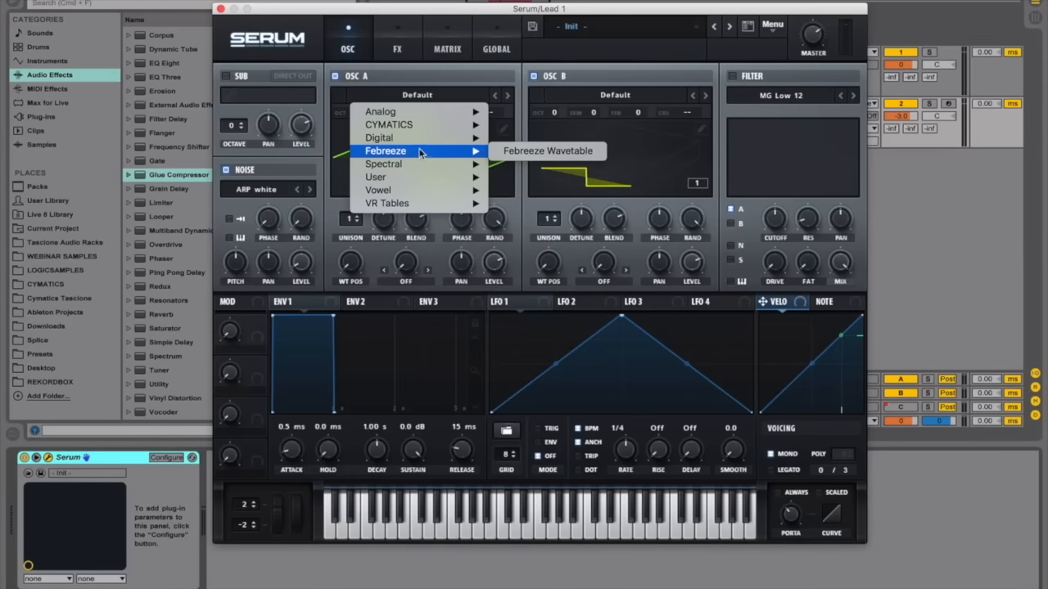
{"action": "left_click", "coordinate": [534, 155]}
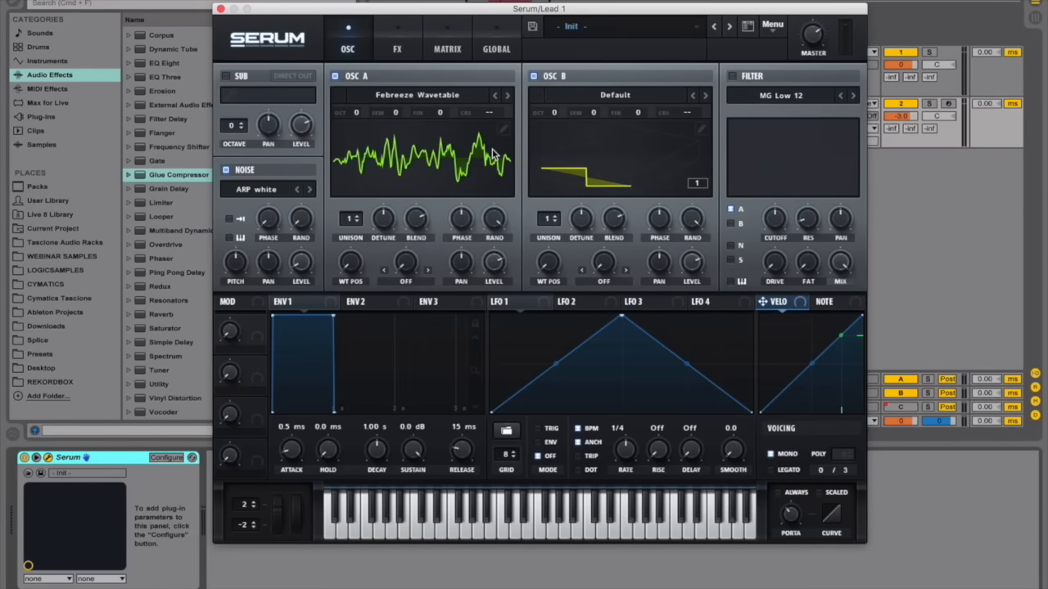
{"action": "left_click", "coordinate": [618, 96]}
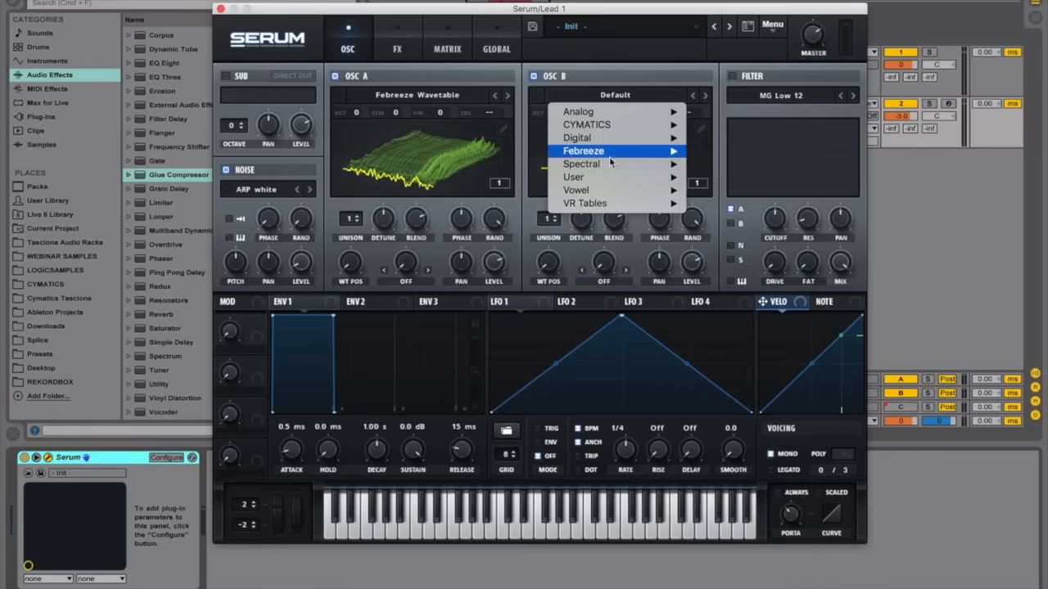
{"action": "mouse_move", "coordinate": [593, 194]}
{"action": "left_click", "coordinate": [734, 203]}
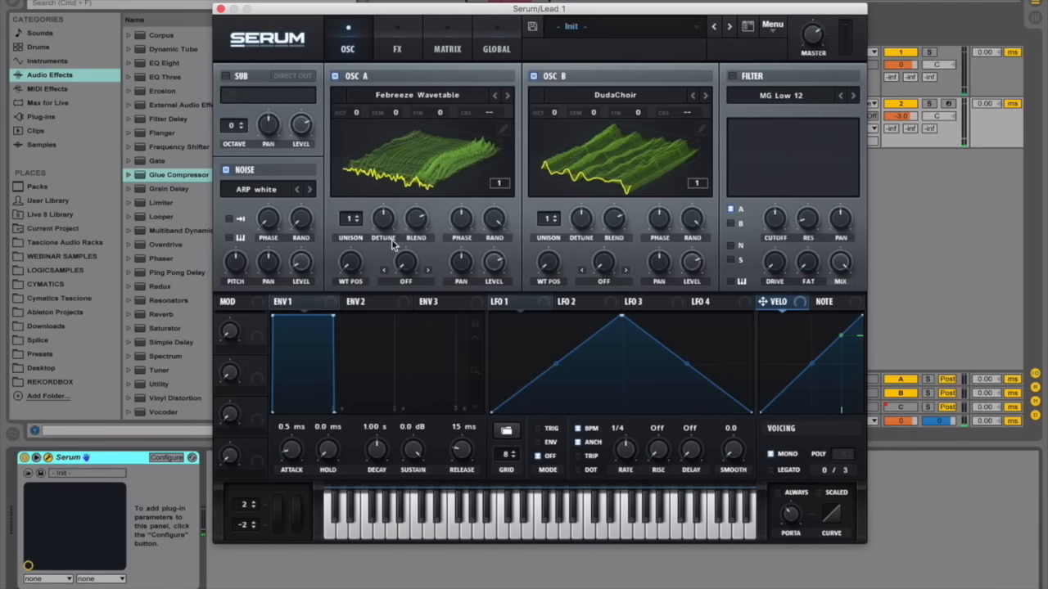
Set Env 2 to a 1.91 s decay and 0% sustain, and assign it to the wavetable position of both oscillators.
{"action": "left_click", "coordinate": [390, 305]}
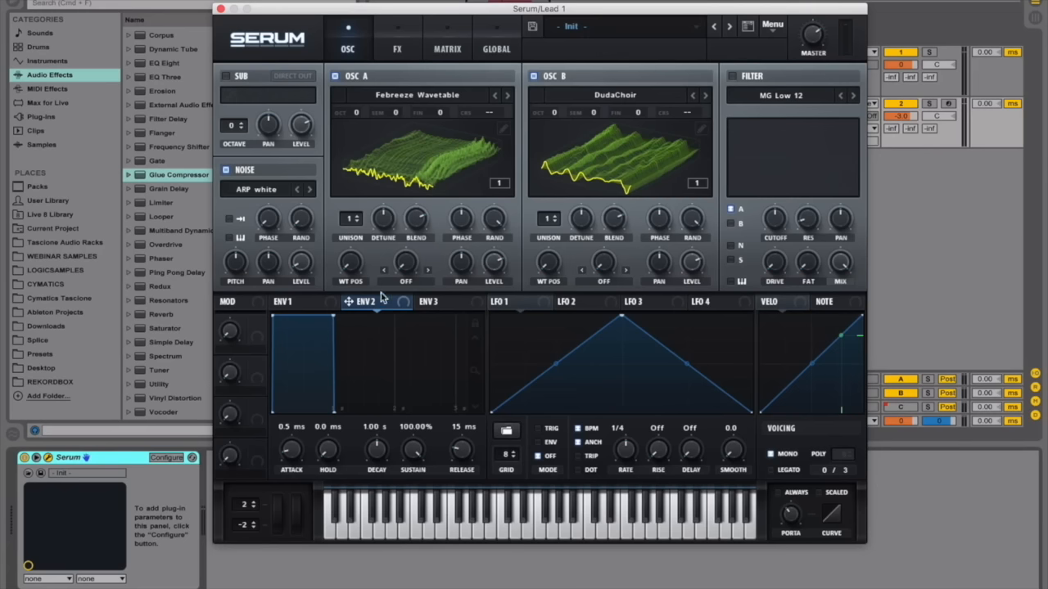
{"action": "left_click_drag", "start_coordinate": [379, 455], "coordinate": [411, 573]}
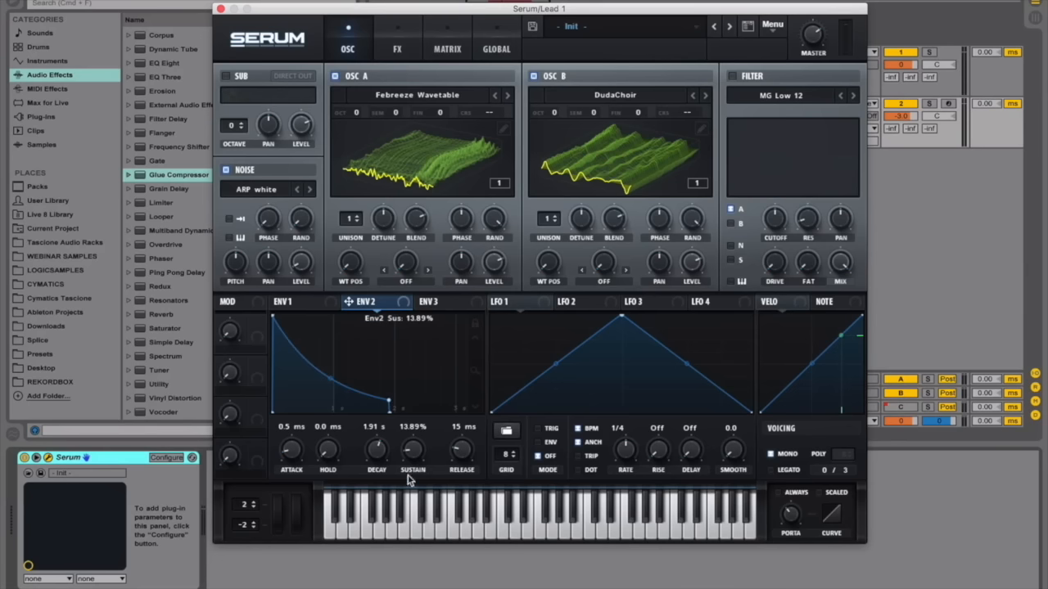
{"action": "left_click_drag", "start_coordinate": [380, 300], "coordinate": [550, 264]}
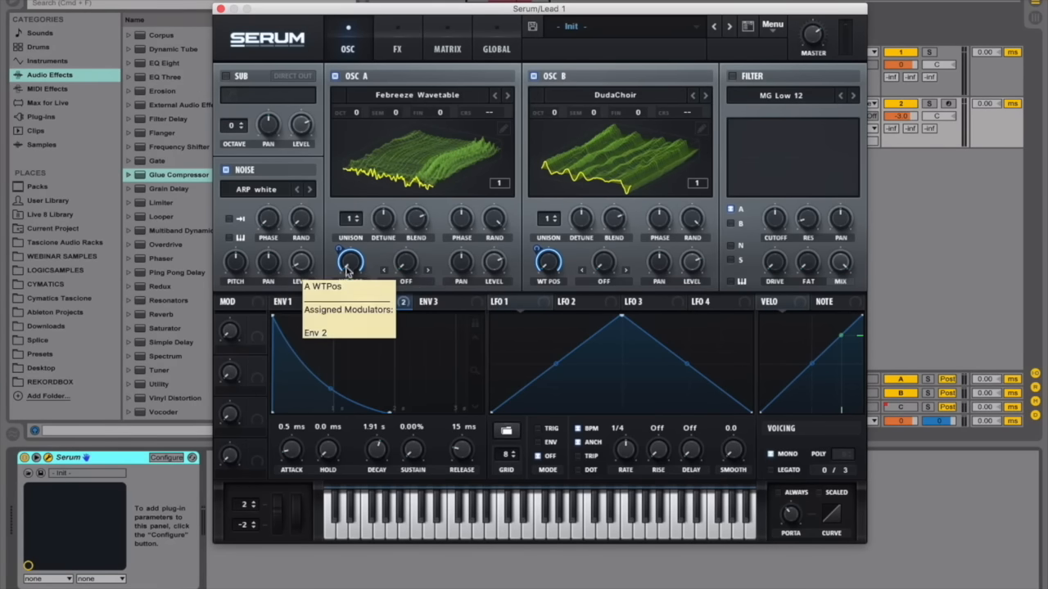
Show Oscillator A's waveform in 2D, set its warp mode to Bend + and raise the bend amount to nearly halfway.
{"action": "left_click", "coordinate": [410, 170]}
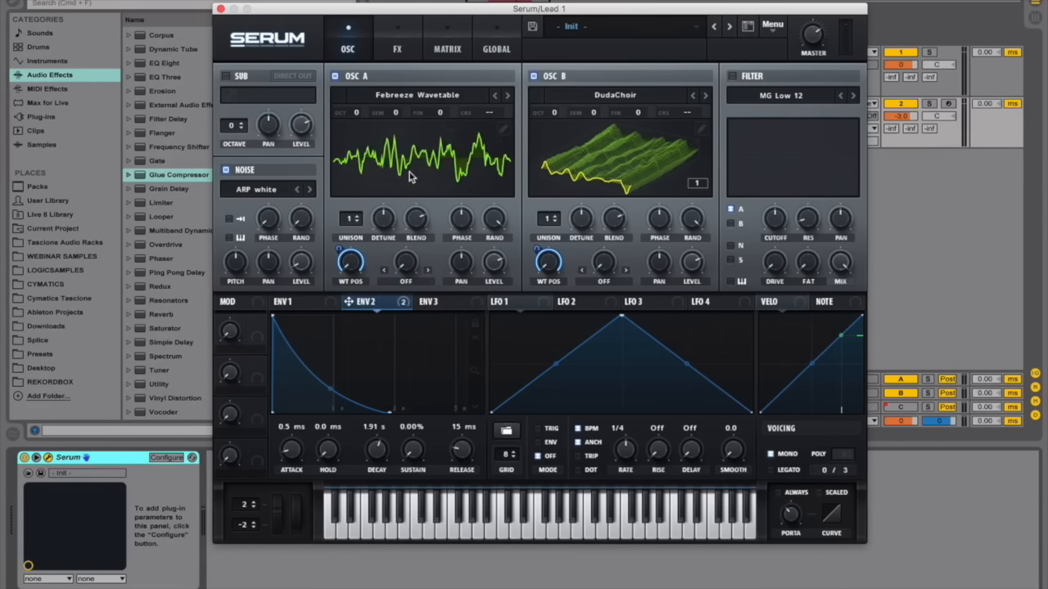
{"action": "left_click", "coordinate": [418, 286]}
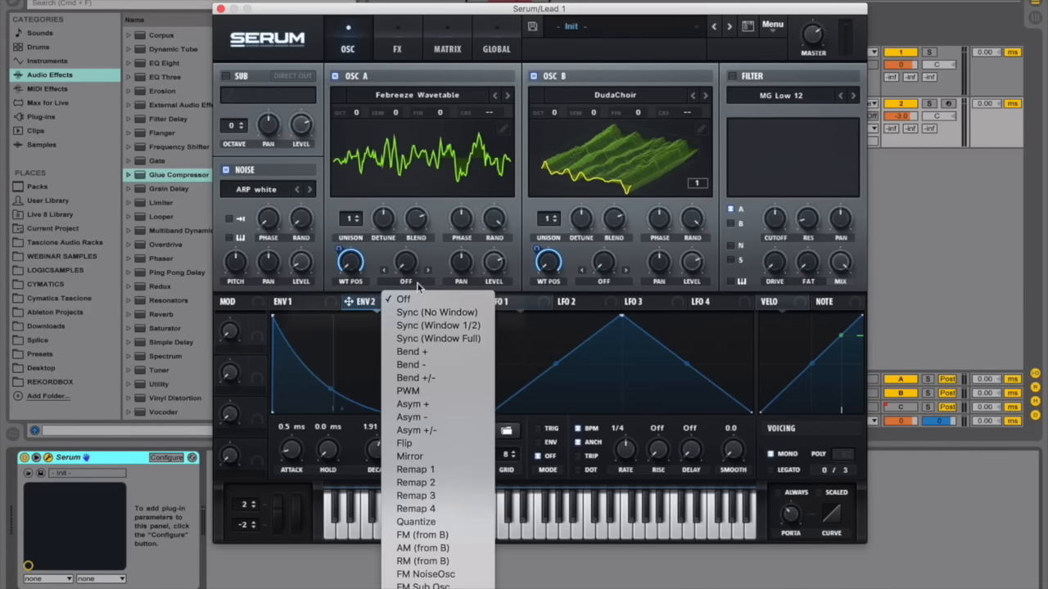
{"action": "left_click", "coordinate": [422, 352]}
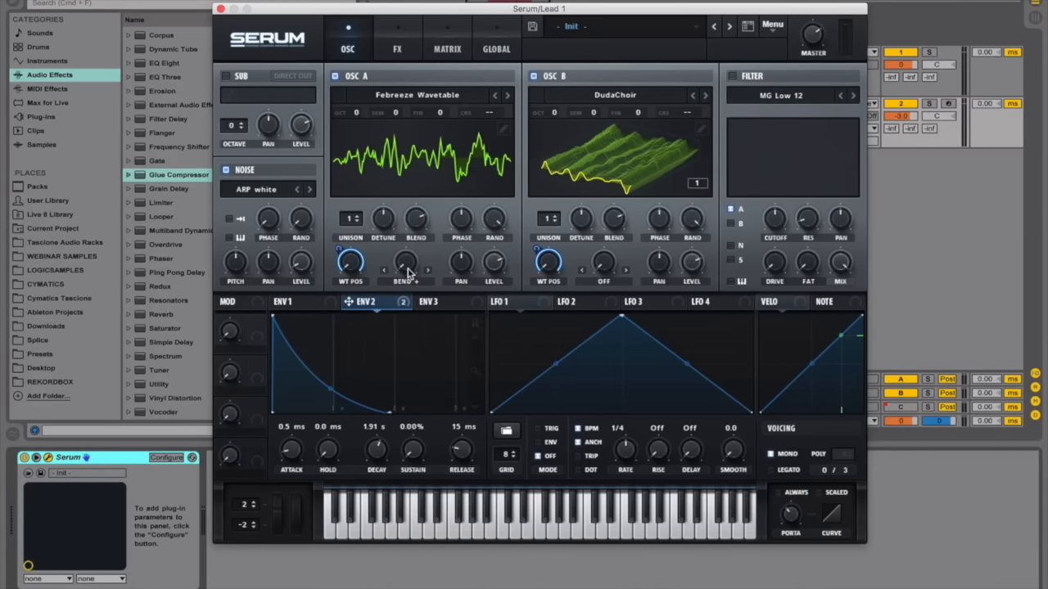
{"action": "left_click_drag", "start_coordinate": [407, 273], "coordinate": [412, 200]}
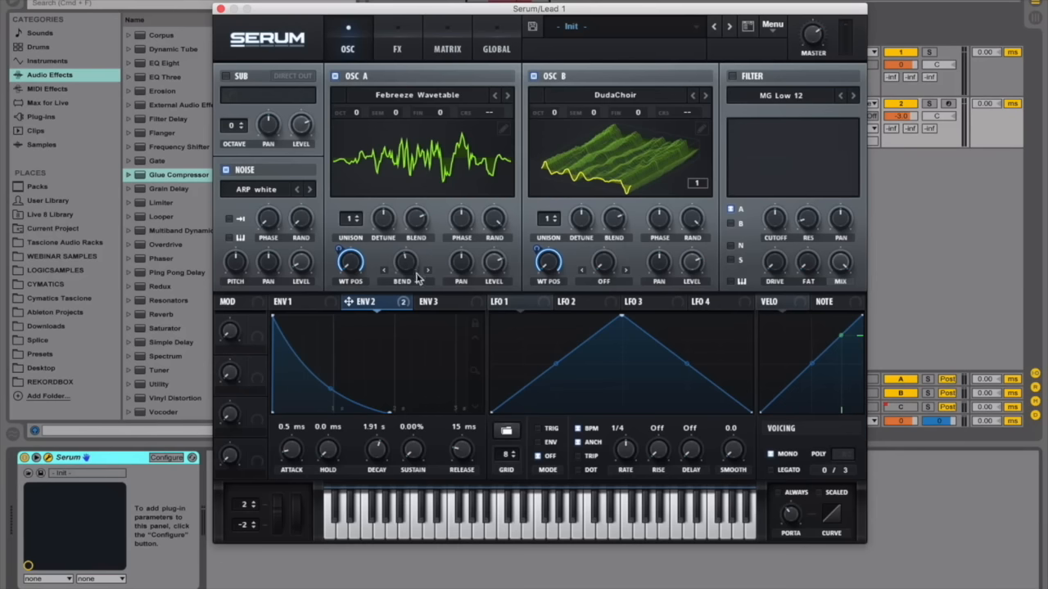
{"action": "left_click_drag", "start_coordinate": [408, 266], "coordinate": [408, 270]}
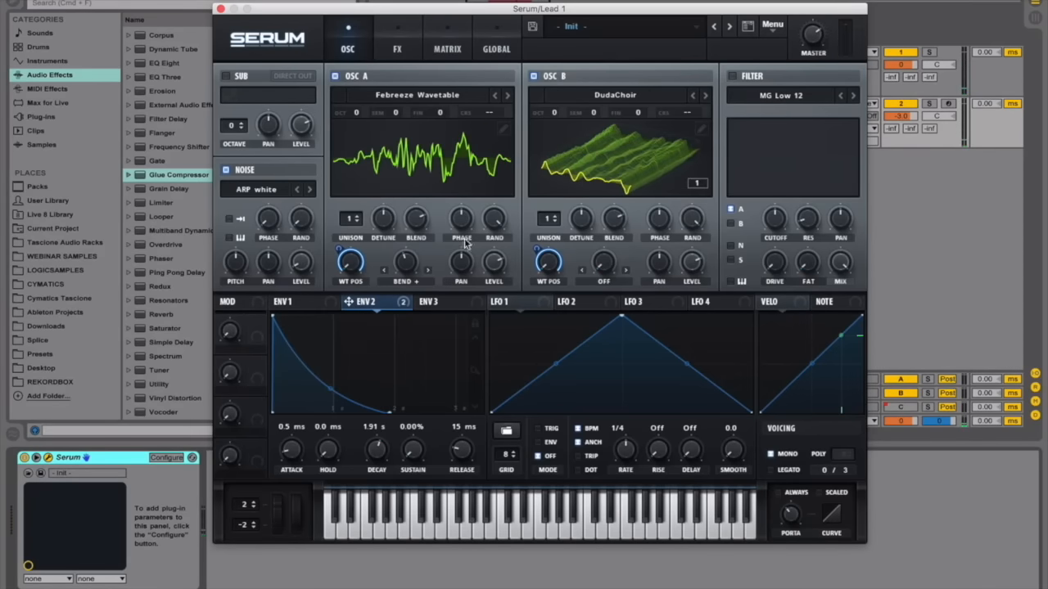
Shape Env 1 with a 76 ms attack, 137 ms decay and -10.4 dB sustain.
{"action": "left_click", "coordinate": [312, 304]}
{"action": "left_click_drag", "start_coordinate": [292, 455], "coordinate": [299, 435]}
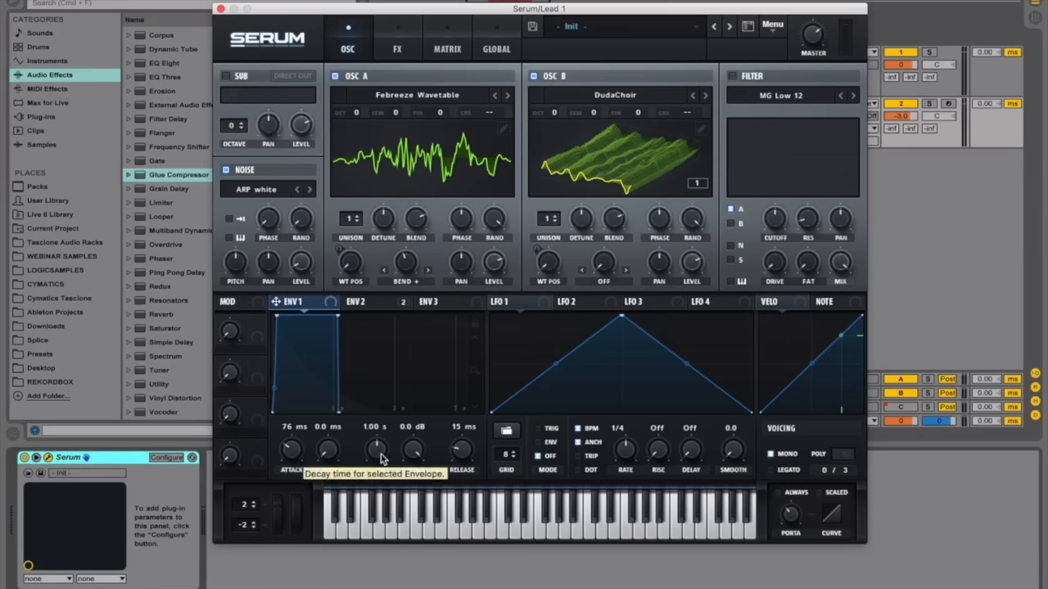
{"action": "left_click_drag", "start_coordinate": [383, 458], "coordinate": [391, 518]}
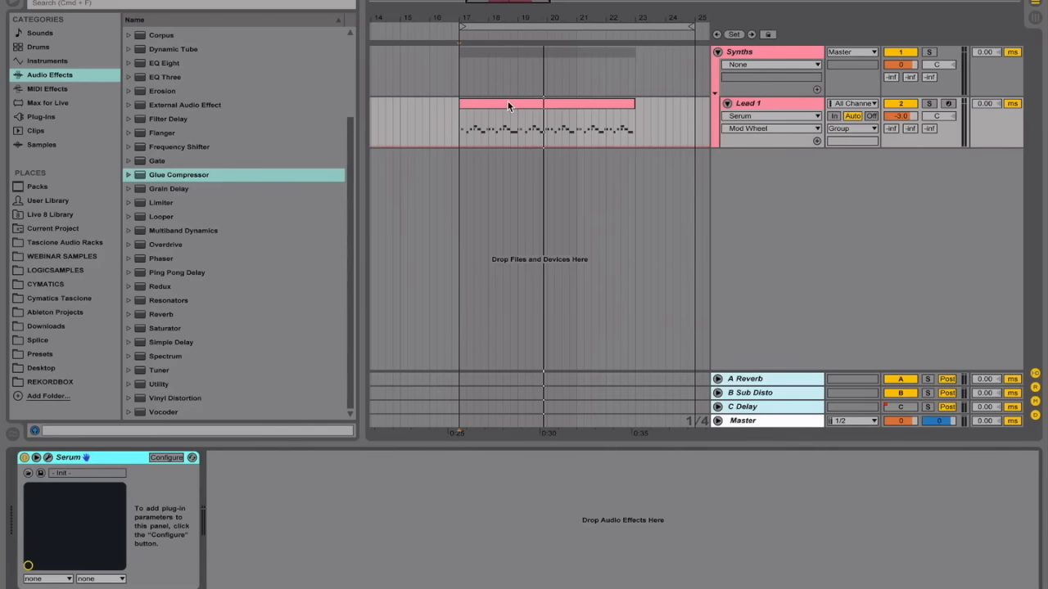
Examine the Lead 1 clip's pitch bend envelope around beat 2.4 in an enlarged clip view and play it.
{"action": "double_click", "coordinate": [506, 101]}
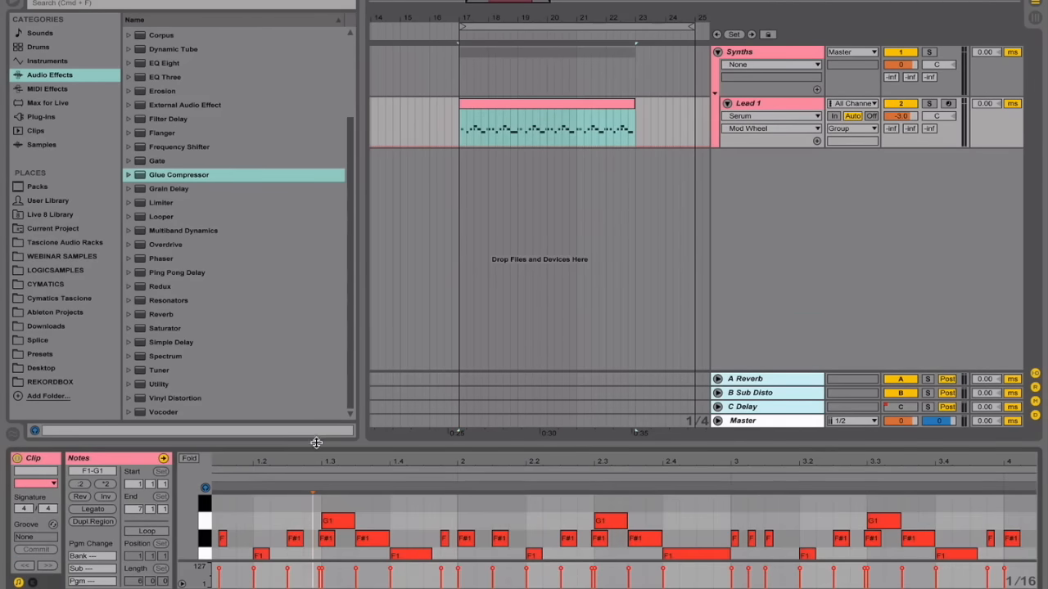
{"action": "left_click_drag", "start_coordinate": [317, 443], "coordinate": [310, 330]}
{"action": "left_click", "coordinate": [33, 582]}
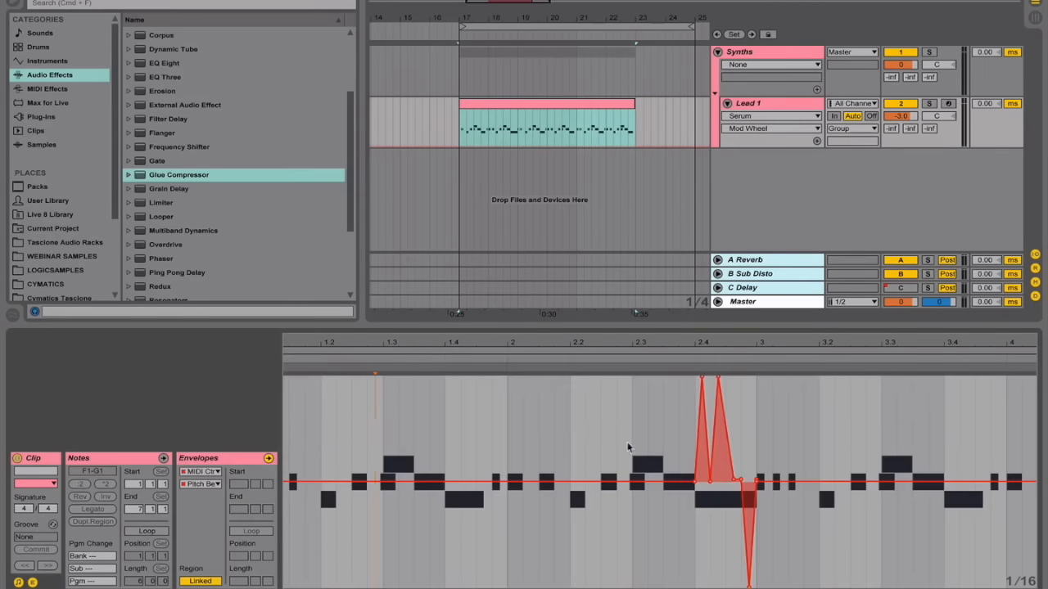
{"action": "left_click_drag", "start_coordinate": [751, 339], "coordinate": [669, 396]}
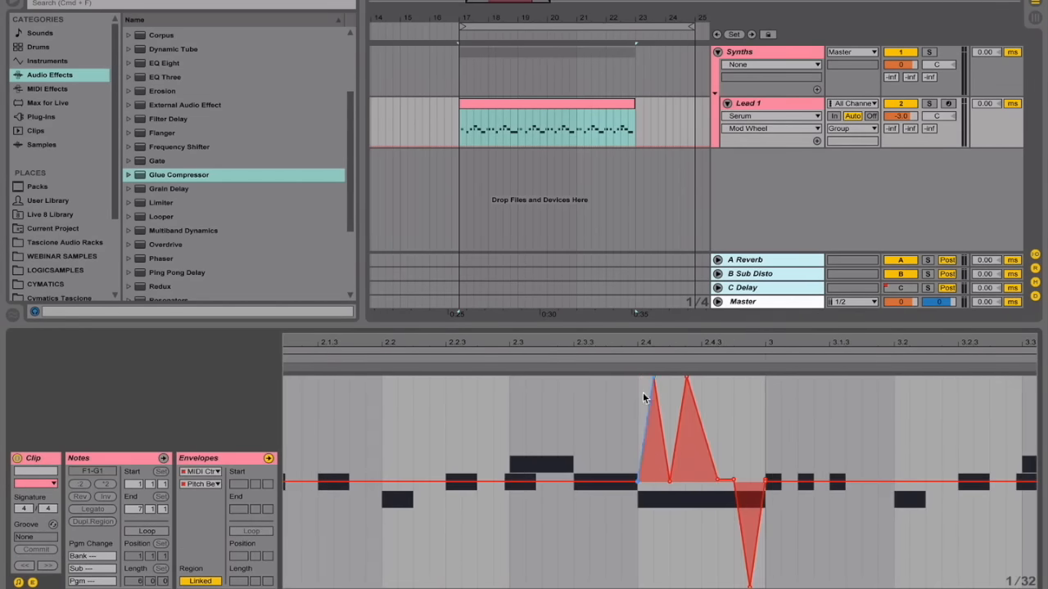
{"action": "key", "text": "space"}
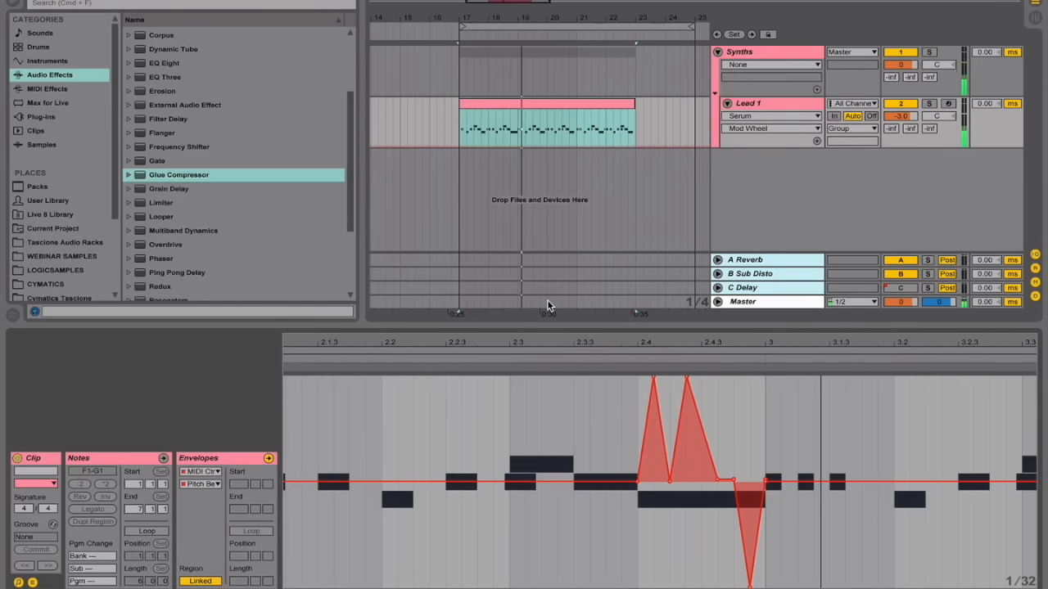
Reopen the Lead 1 track's Serum patch, set Oscillator B to 2 unison voices and lower its detune.
{"action": "left_click", "coordinate": [758, 104]}
{"action": "key", "text": "shift+Tab"}
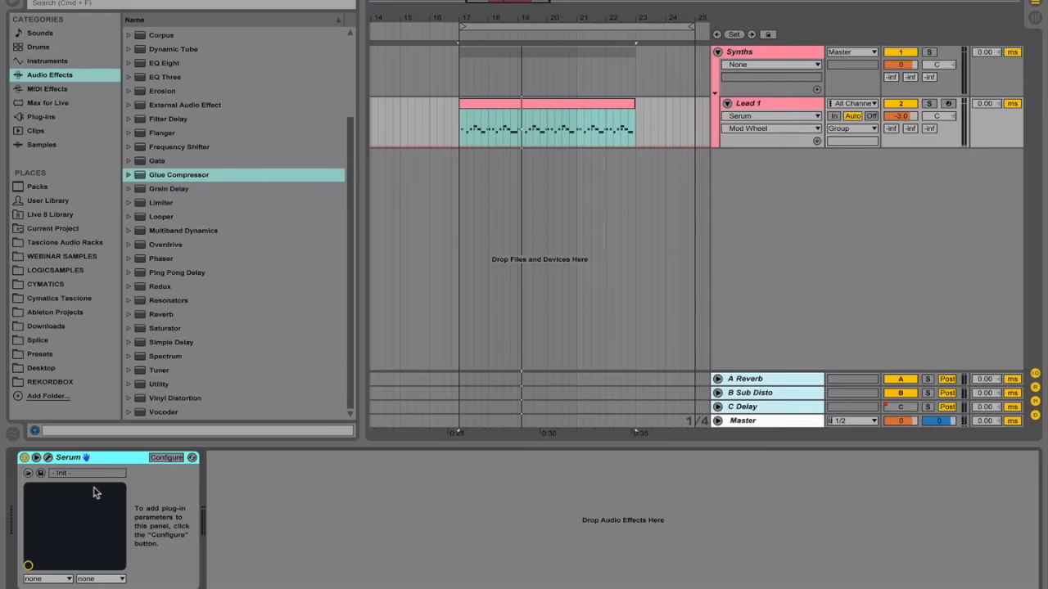
{"action": "left_click", "coordinate": [48, 459]}
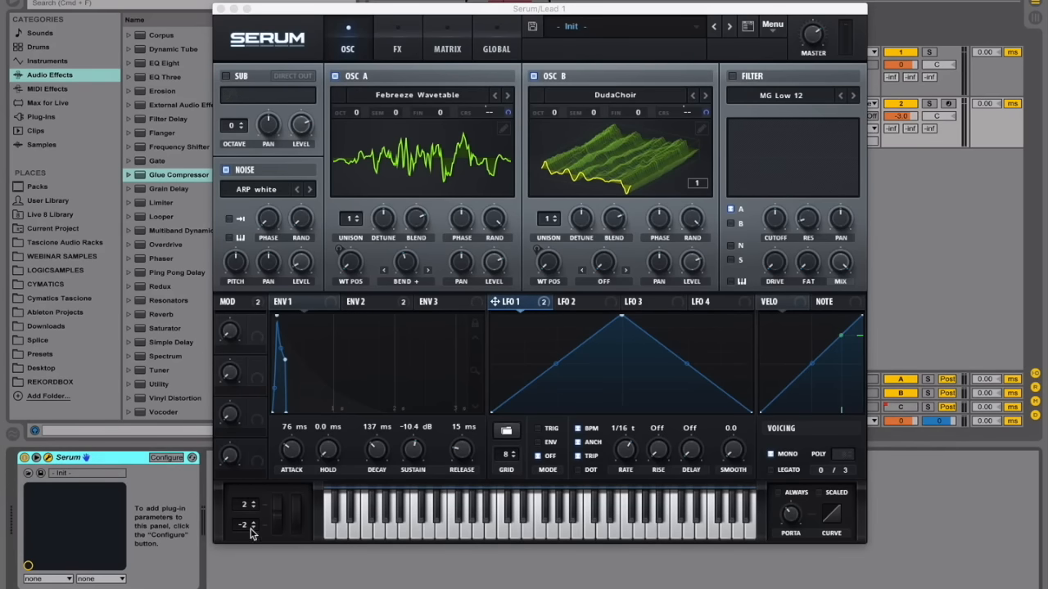
{"action": "left_click", "coordinate": [548, 219]}
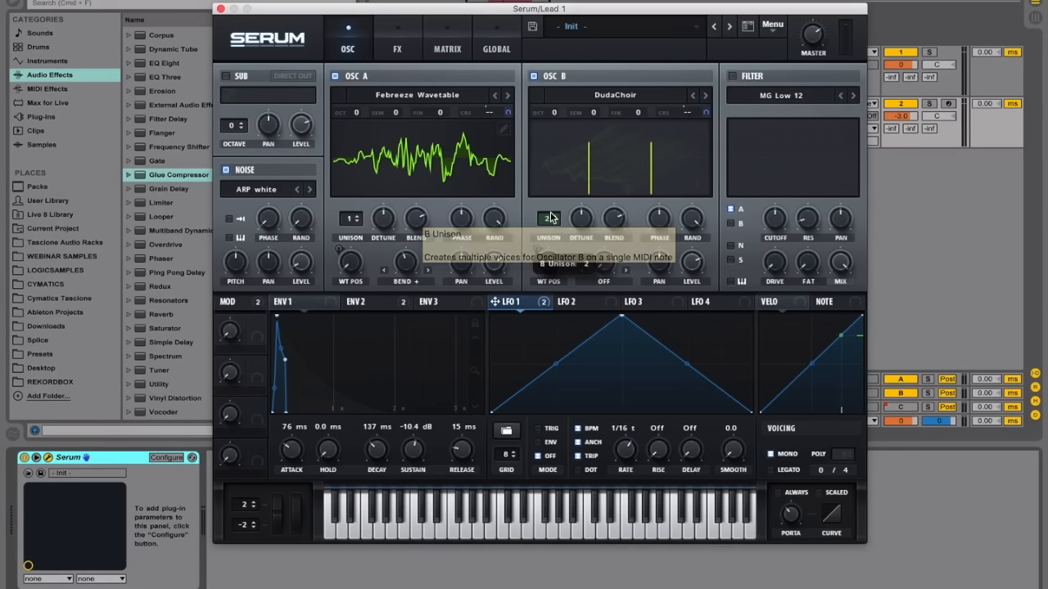
{"action": "left_click", "coordinate": [552, 222]}
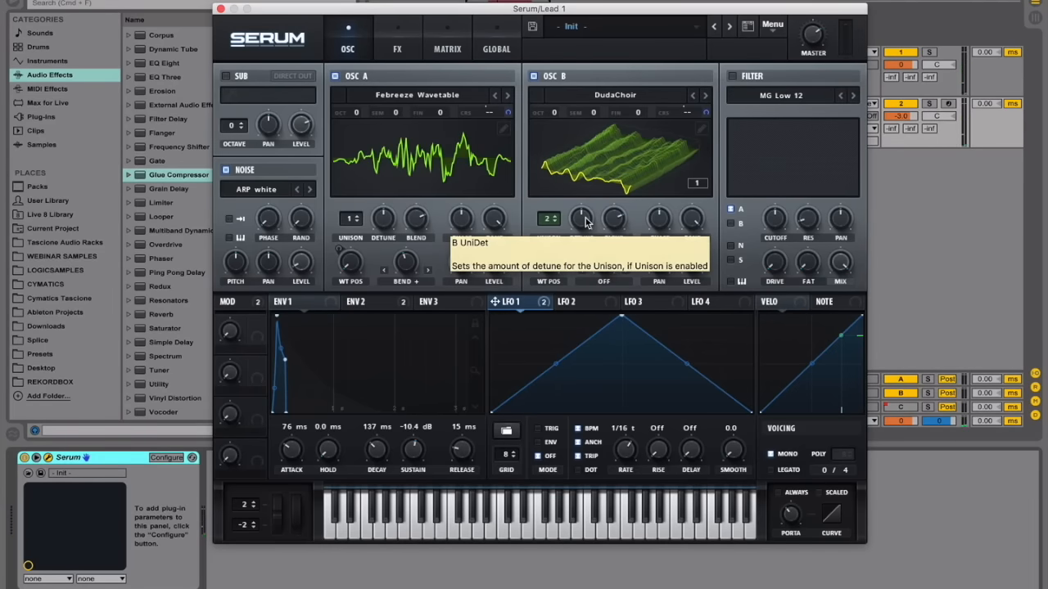
{"action": "left_click_drag", "start_coordinate": [585, 223], "coordinate": [575, 289]}
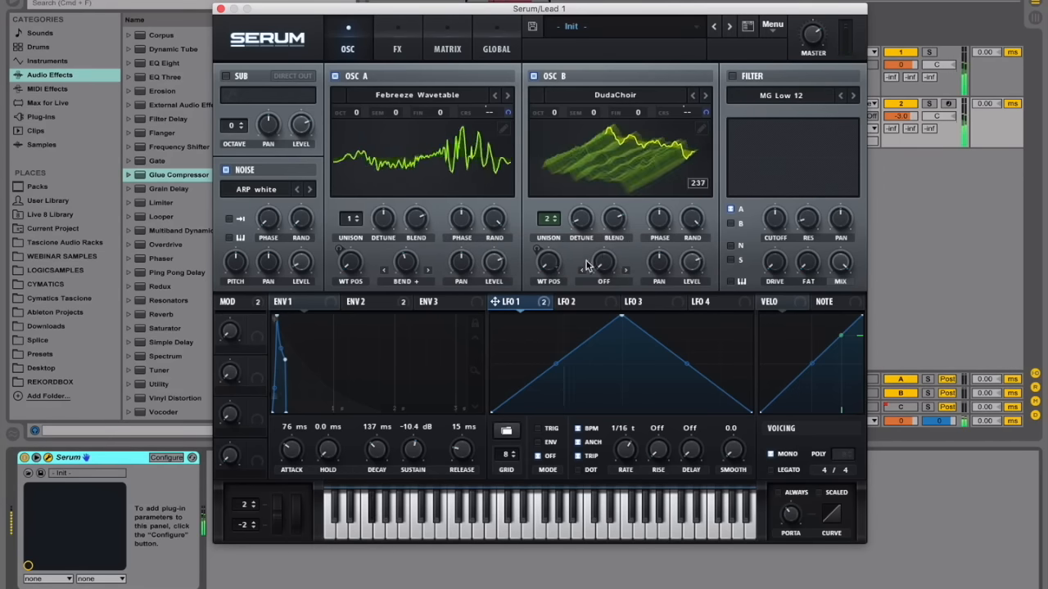
Add a distortion effect to the start of the effects chain, set it to Lin.Fold and adjust its drive.
{"action": "left_click", "coordinate": [398, 47]}
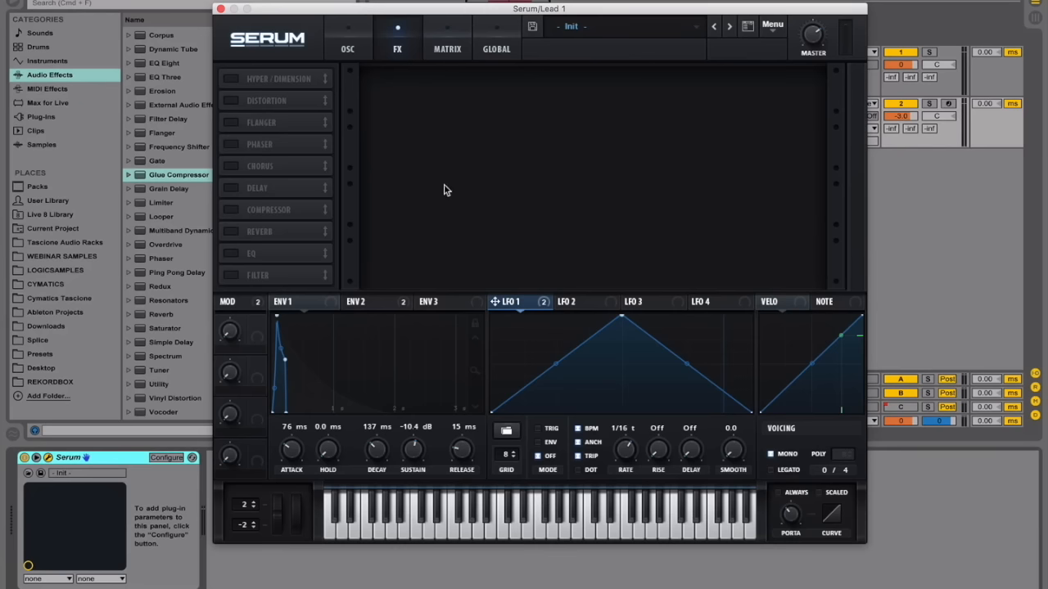
{"action": "left_click", "coordinate": [231, 101]}
{"action": "left_click_drag", "start_coordinate": [272, 101], "coordinate": [272, 79]}
{"action": "left_click", "coordinate": [455, 91]}
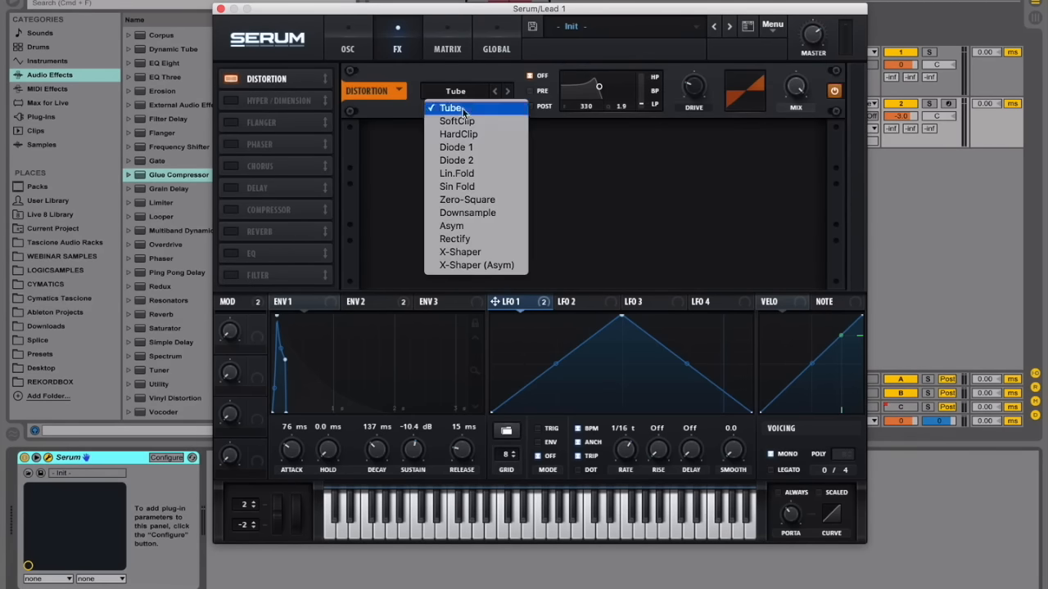
{"action": "left_click", "coordinate": [484, 170]}
{"action": "left_click_drag", "start_coordinate": [694, 89], "coordinate": [697, 100]}
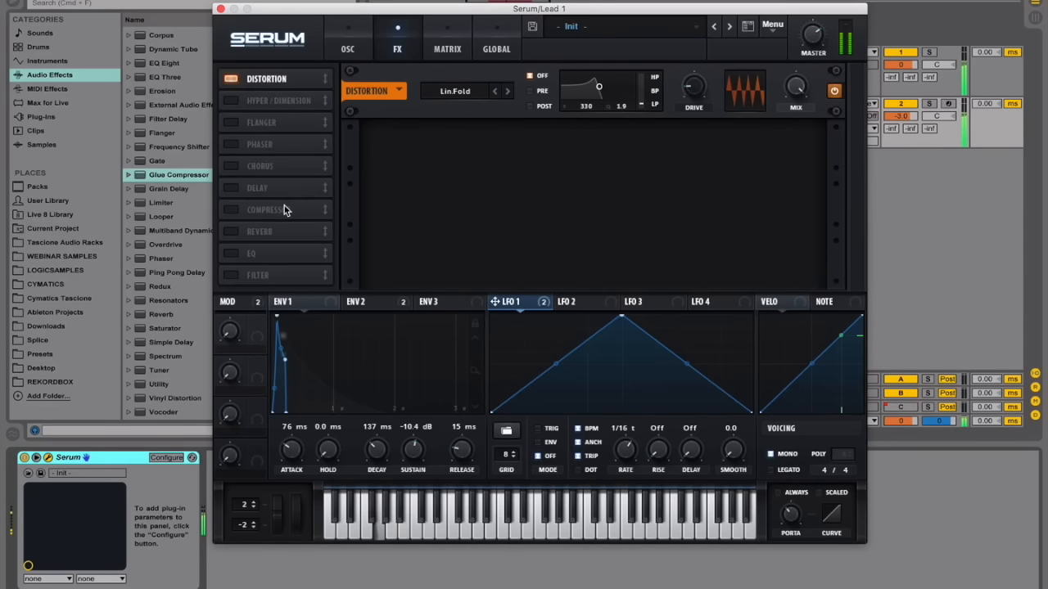
Add a multiband compressor with slightly raised gain and place it directly after the distortion.
{"action": "left_click", "coordinate": [232, 209]}
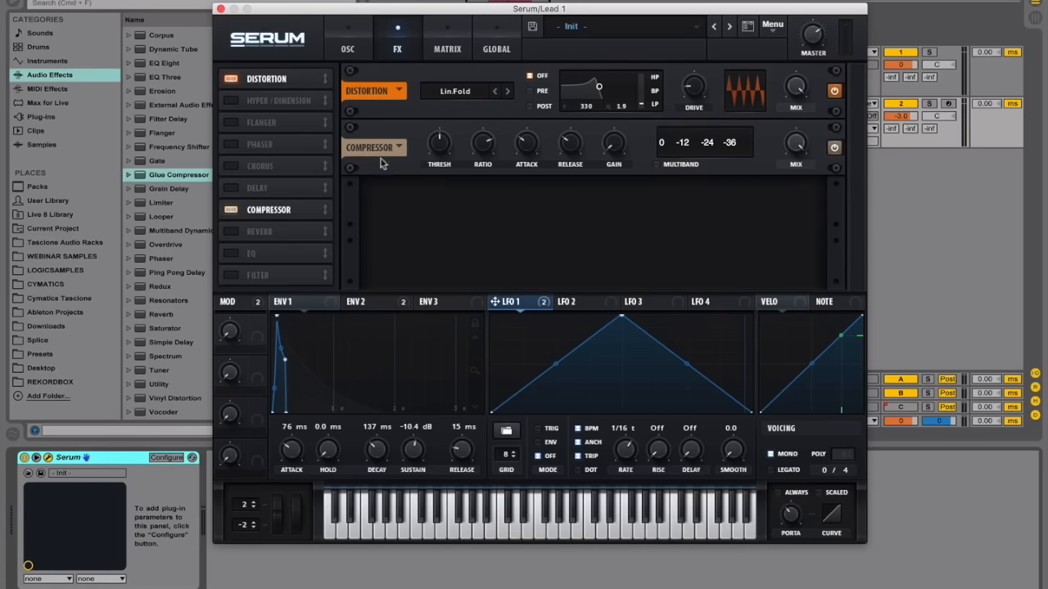
{"action": "left_click", "coordinate": [658, 165]}
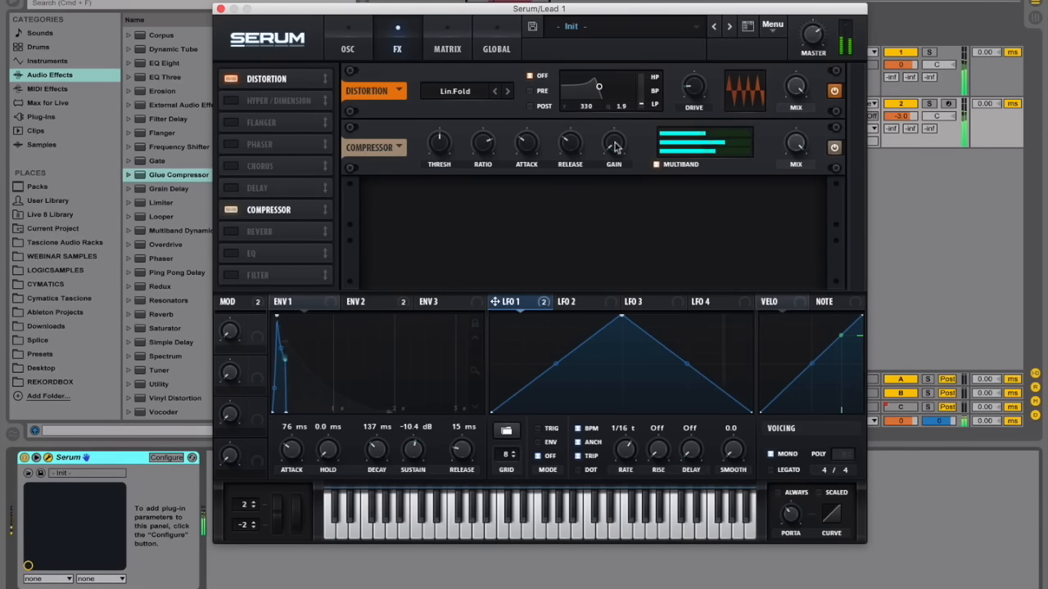
{"action": "left_click_drag", "start_coordinate": [613, 129], "coordinate": [613, 113]}
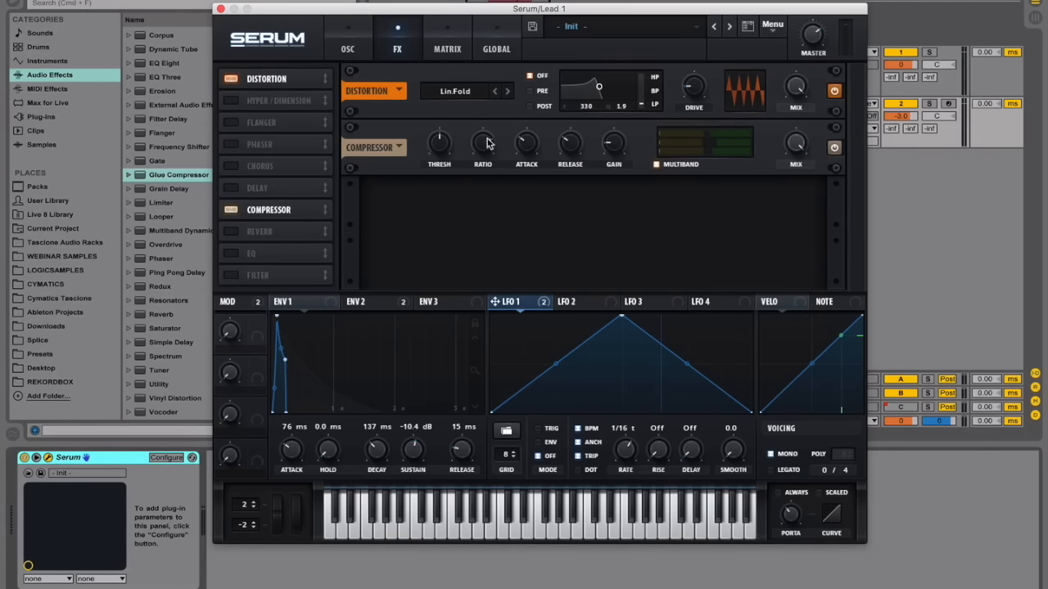
{"action": "left_click_drag", "start_coordinate": [266, 209], "coordinate": [266, 100]}
Add a Hall reverb after the compressor with a 1.3 s decay, a 20% mix and the low cut raised to nearly halfway.
{"action": "left_click", "coordinate": [282, 233]}
{"action": "left_click_drag", "start_coordinate": [285, 235], "coordinate": [304, 117]}
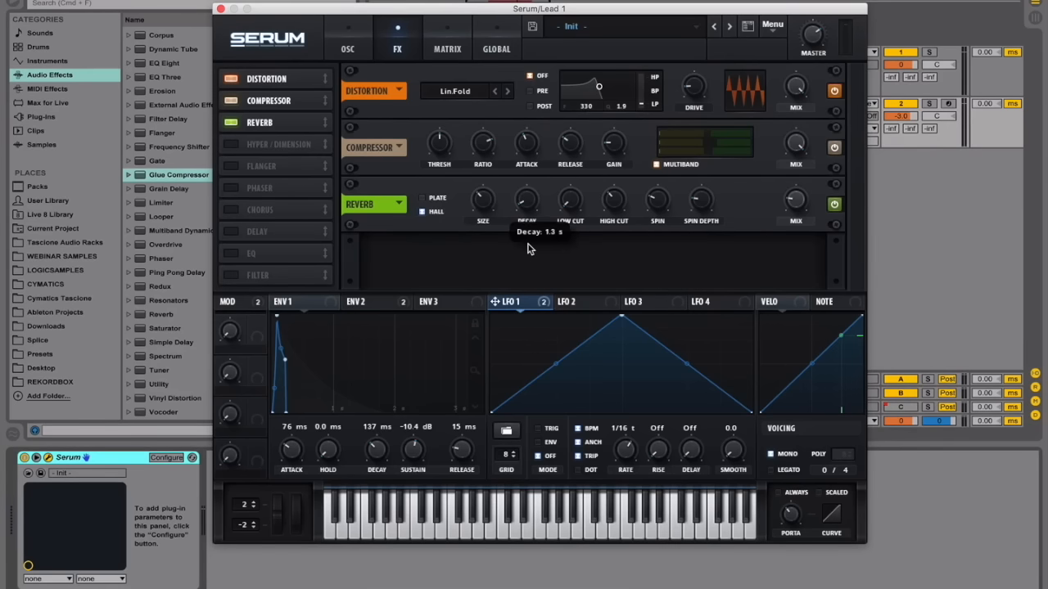
{"action": "left_click_drag", "start_coordinate": [571, 212], "coordinate": [578, 139]}
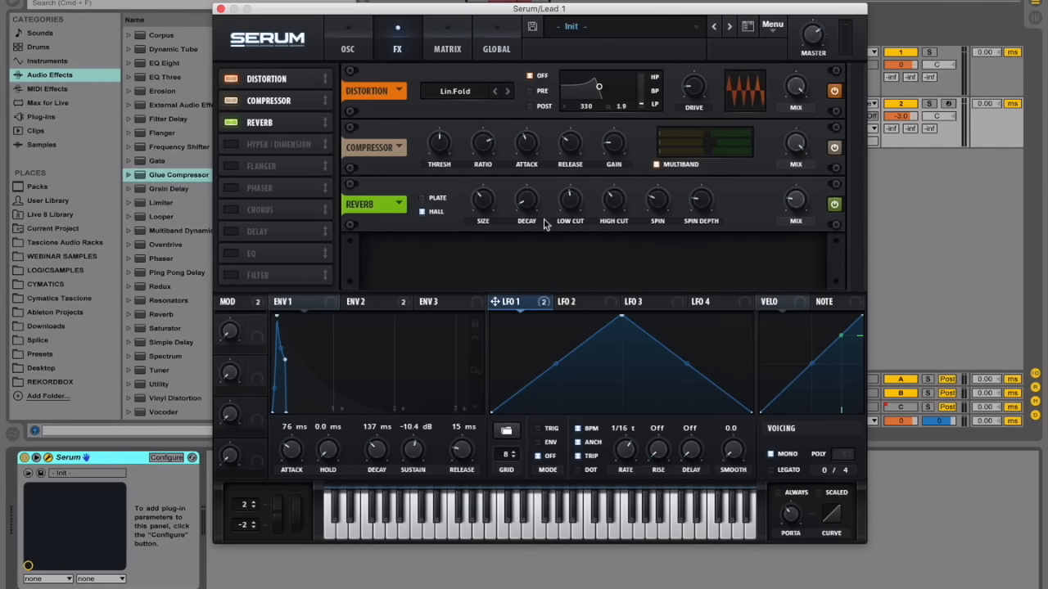
{"action": "mouse_move", "coordinate": [571, 210]}
{"action": "left_mouse_down"}
{"action": "mouse_move", "coordinate": [563, 270]}
{"action": "mouse_move", "coordinate": [564, 205]}
{"action": "left_mouse_up"}
{"action": "mouse_move", "coordinate": [566, 200]}
{"action": "left_mouse_down"}
{"action": "mouse_move", "coordinate": [560, 247]}
{"action": "mouse_move", "coordinate": [560, 193]}
{"action": "mouse_move", "coordinate": [574, 214]}
{"action": "left_mouse_up"}
{"action": "mouse_move", "coordinate": [792, 206]}
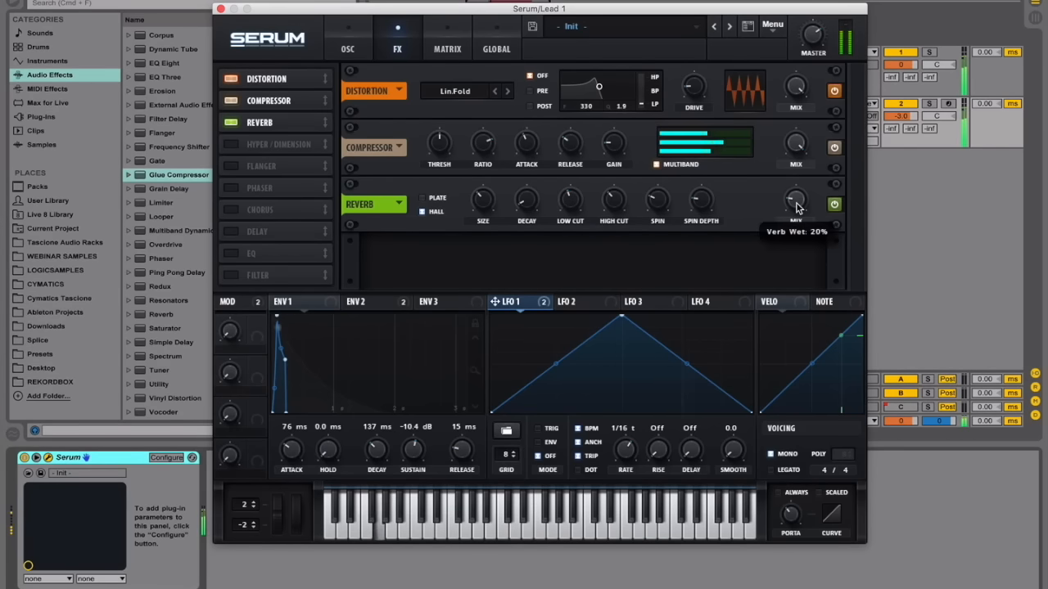
{"action": "left_click_drag", "start_coordinate": [573, 203], "coordinate": [547, 326]}
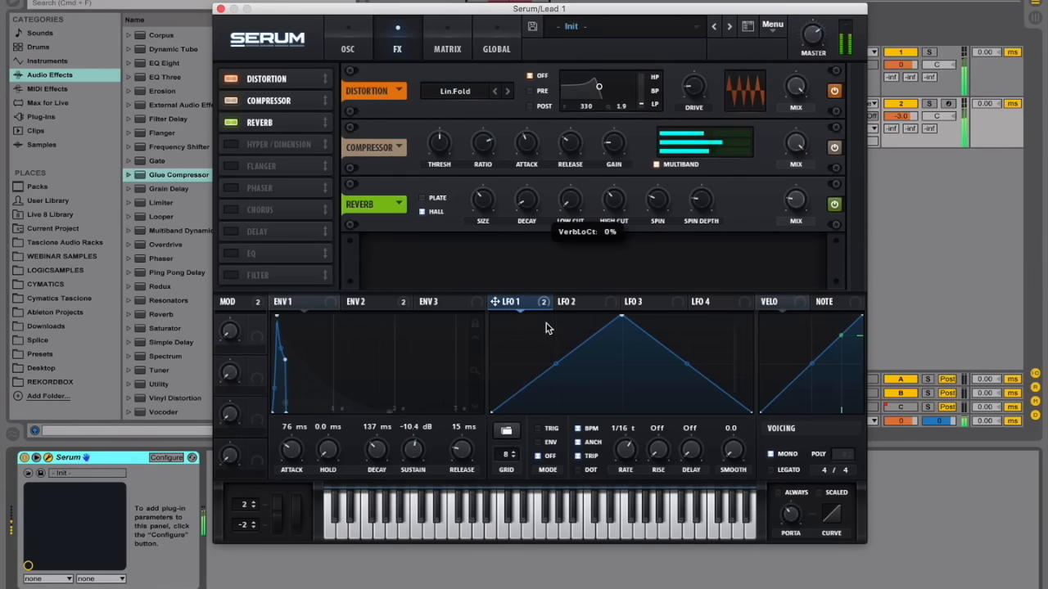
{"action": "left_click_drag", "start_coordinate": [563, 242], "coordinate": [573, 160]}
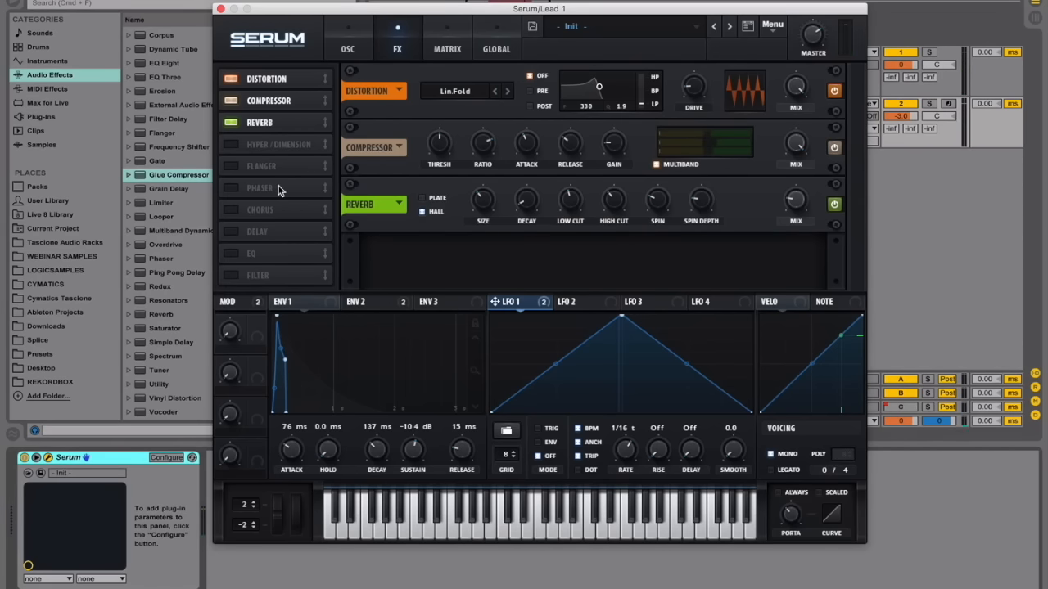
Add an EQ after the reverb, slightly boost its high shelf at about 1620 Hz, and return to the oscillator page.
{"action": "left_click", "coordinate": [231, 254]}
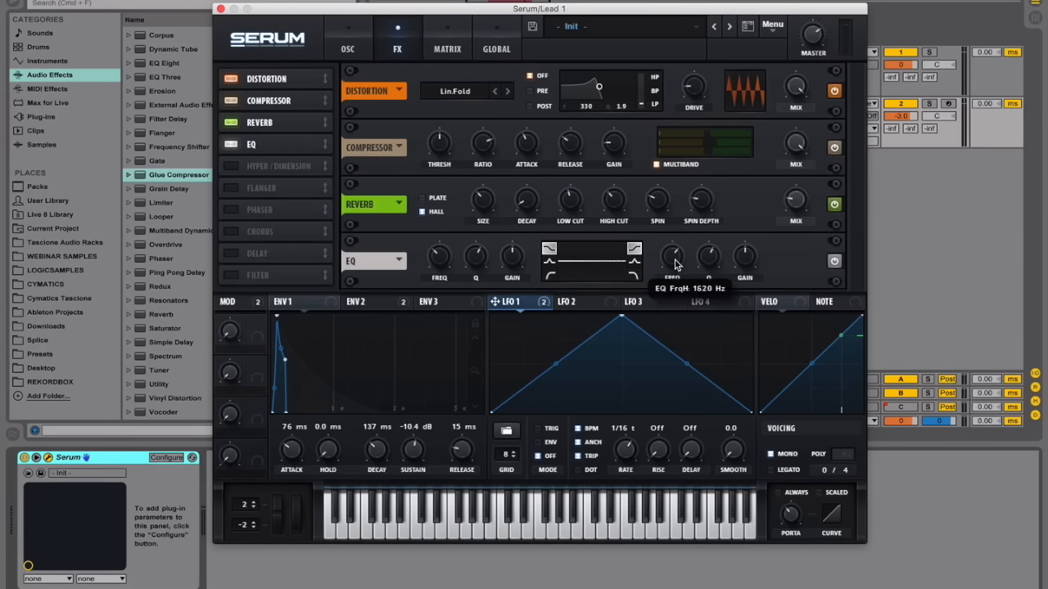
{"action": "left_click_drag", "start_coordinate": [746, 256], "coordinate": [748, 264]}
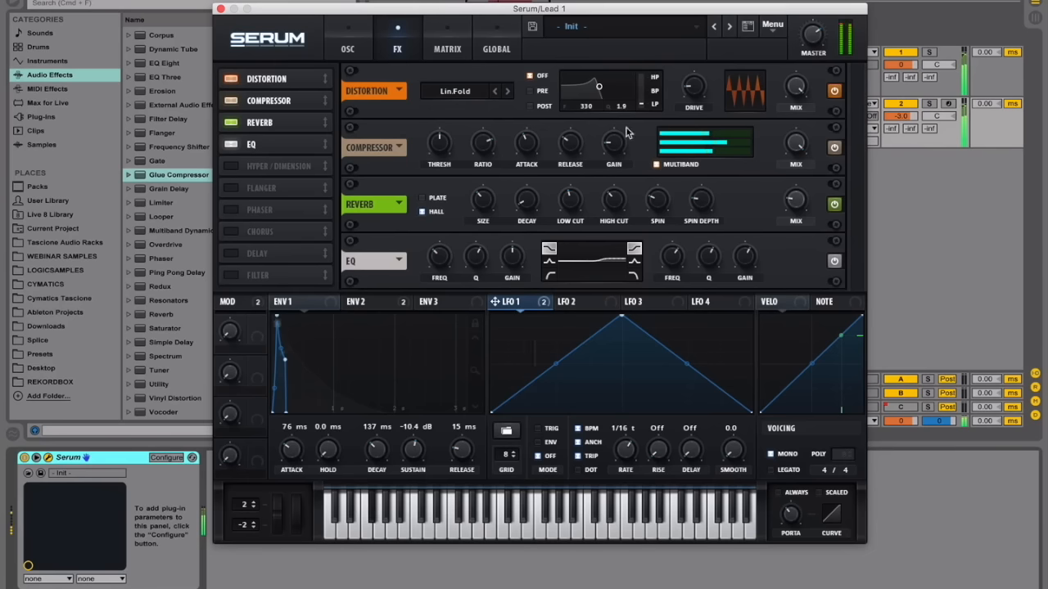
{"action": "left_click", "coordinate": [347, 48]}
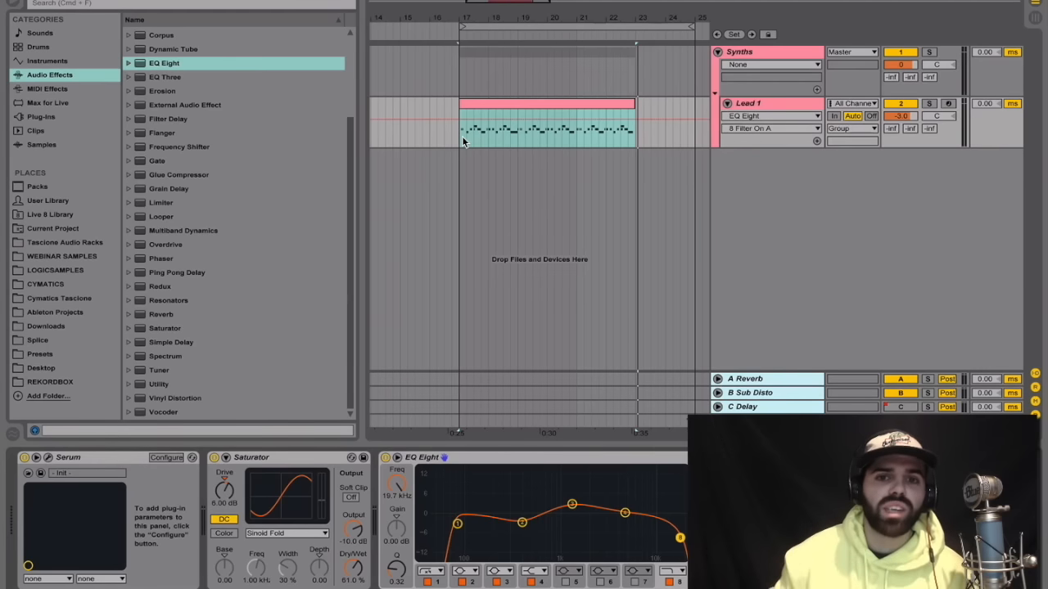
Select the Lead 1 track in the arrangement.
{"action": "left_click", "coordinate": [506, 109]}
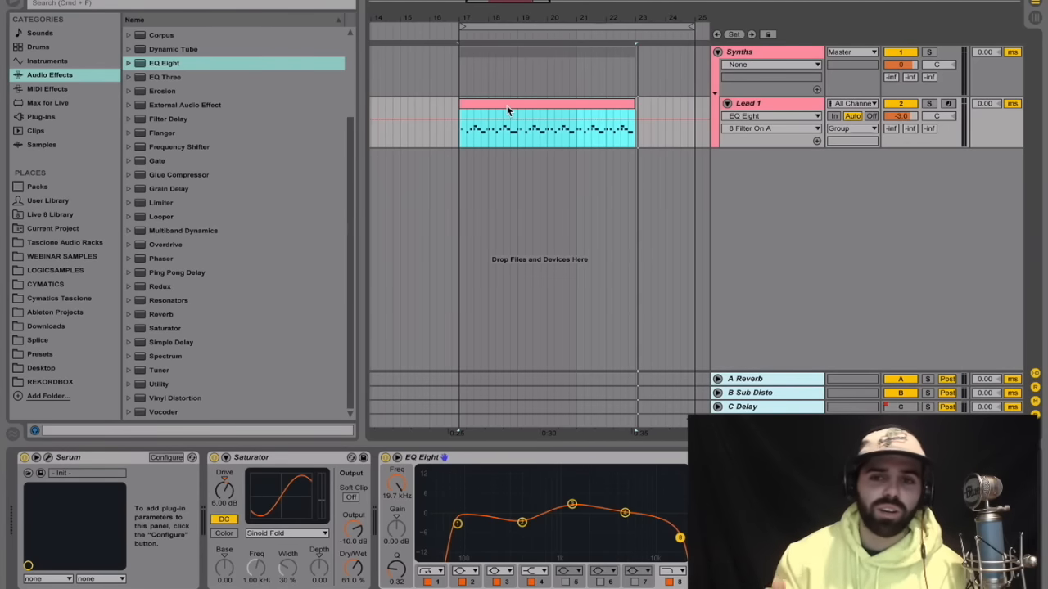
{"action": "left_click", "coordinate": [751, 103]}
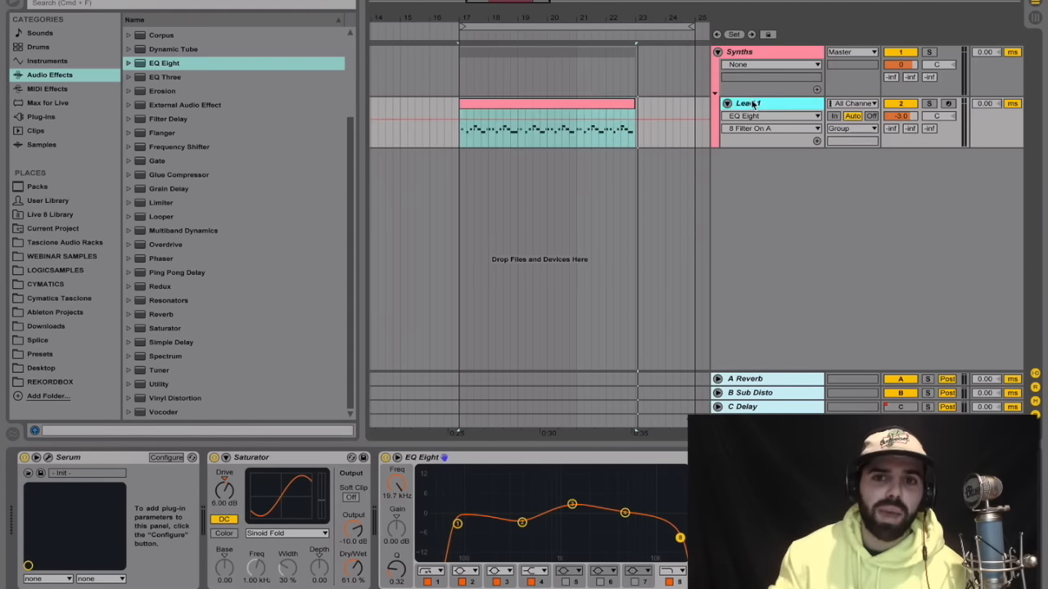